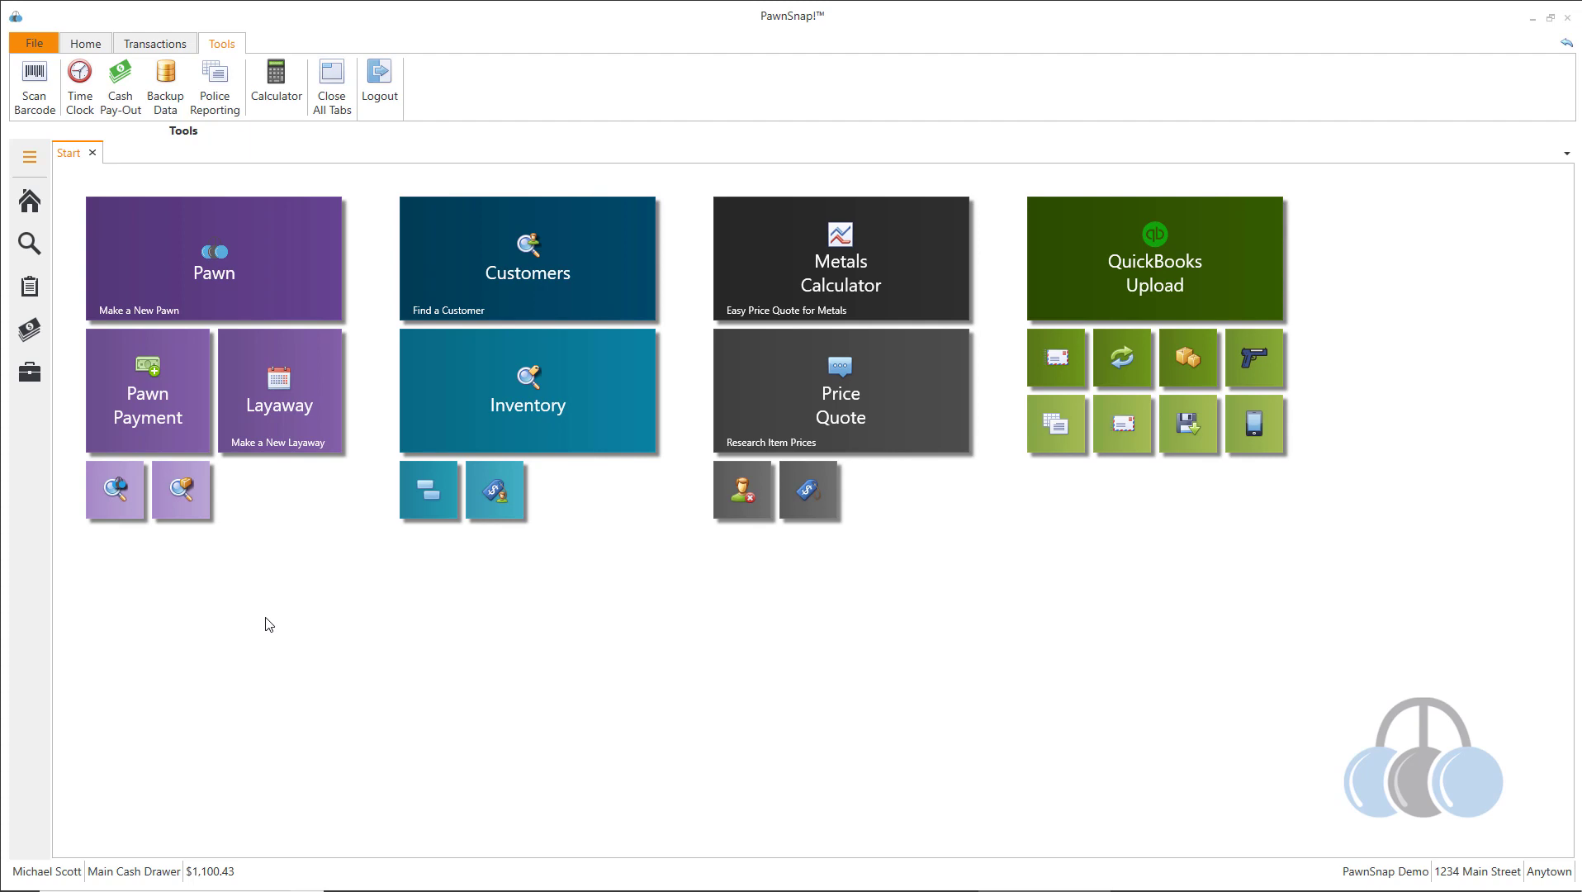
# Step: Open the Back Office menu from the toolbox icon in the left sidebar
pyautogui.click(33, 379)
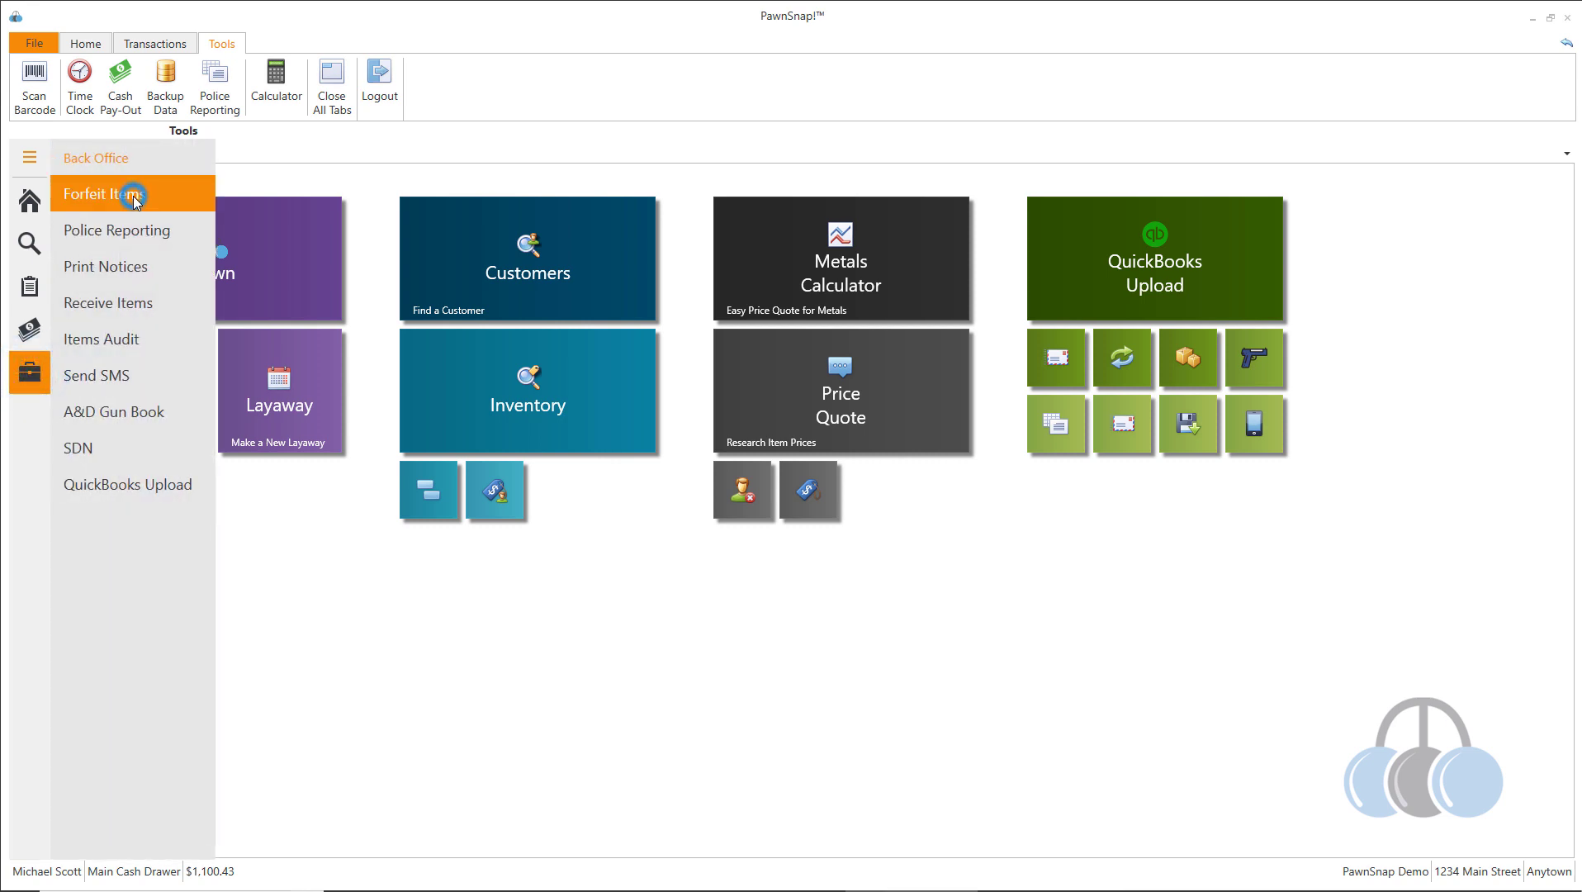
# Step: Open Forfeit Items and start pulling forfeited pawn 201600238 in the Pulling Wizard
pyautogui.click(134, 198)
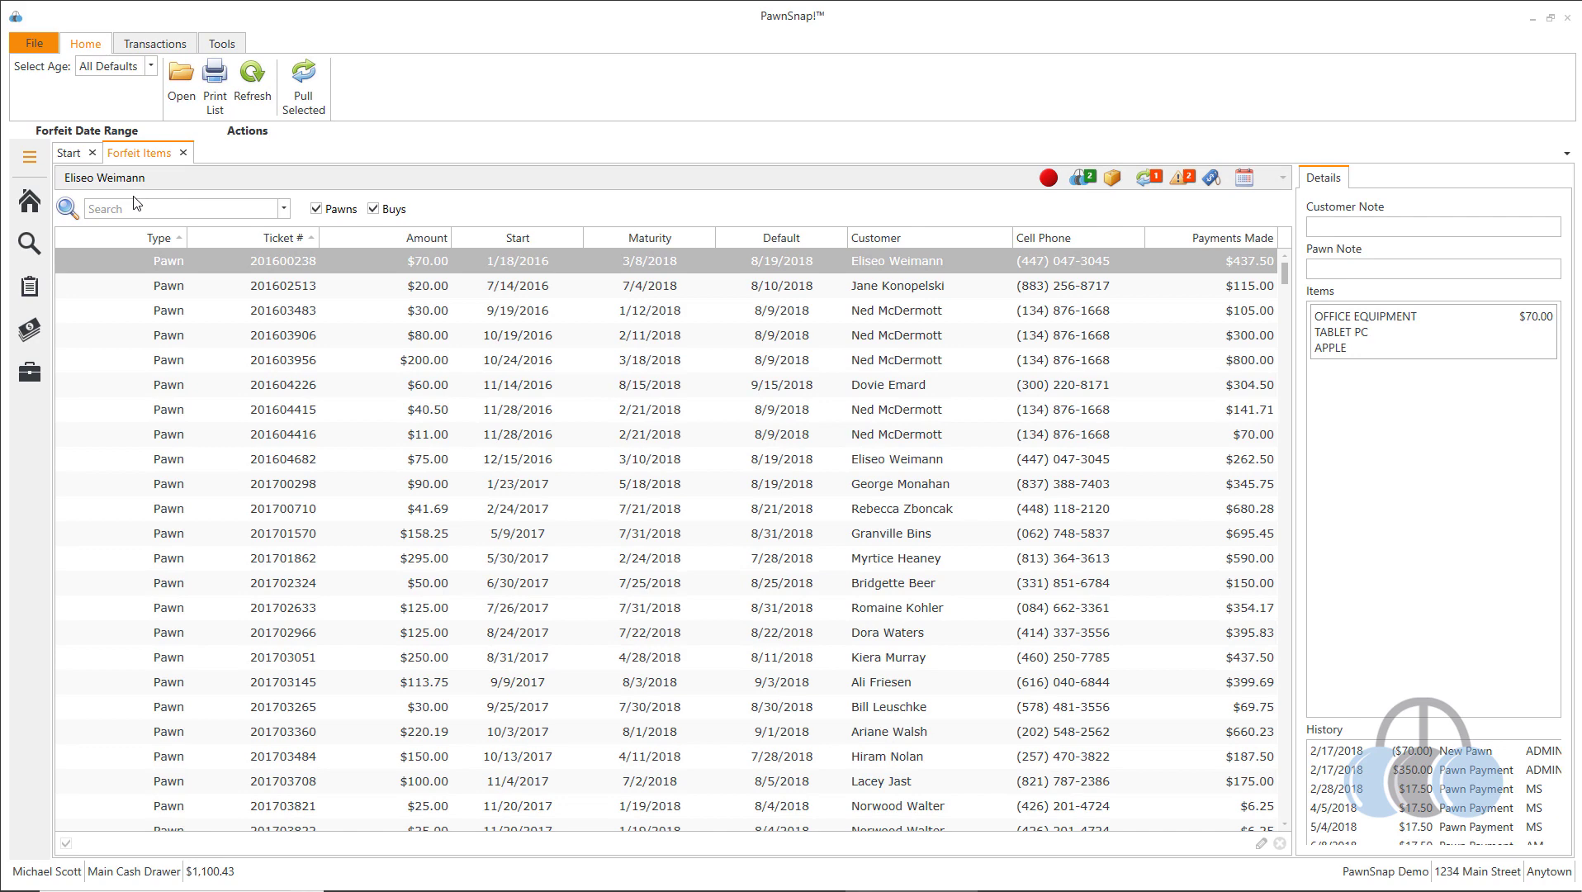
pyautogui.click(585, 262)
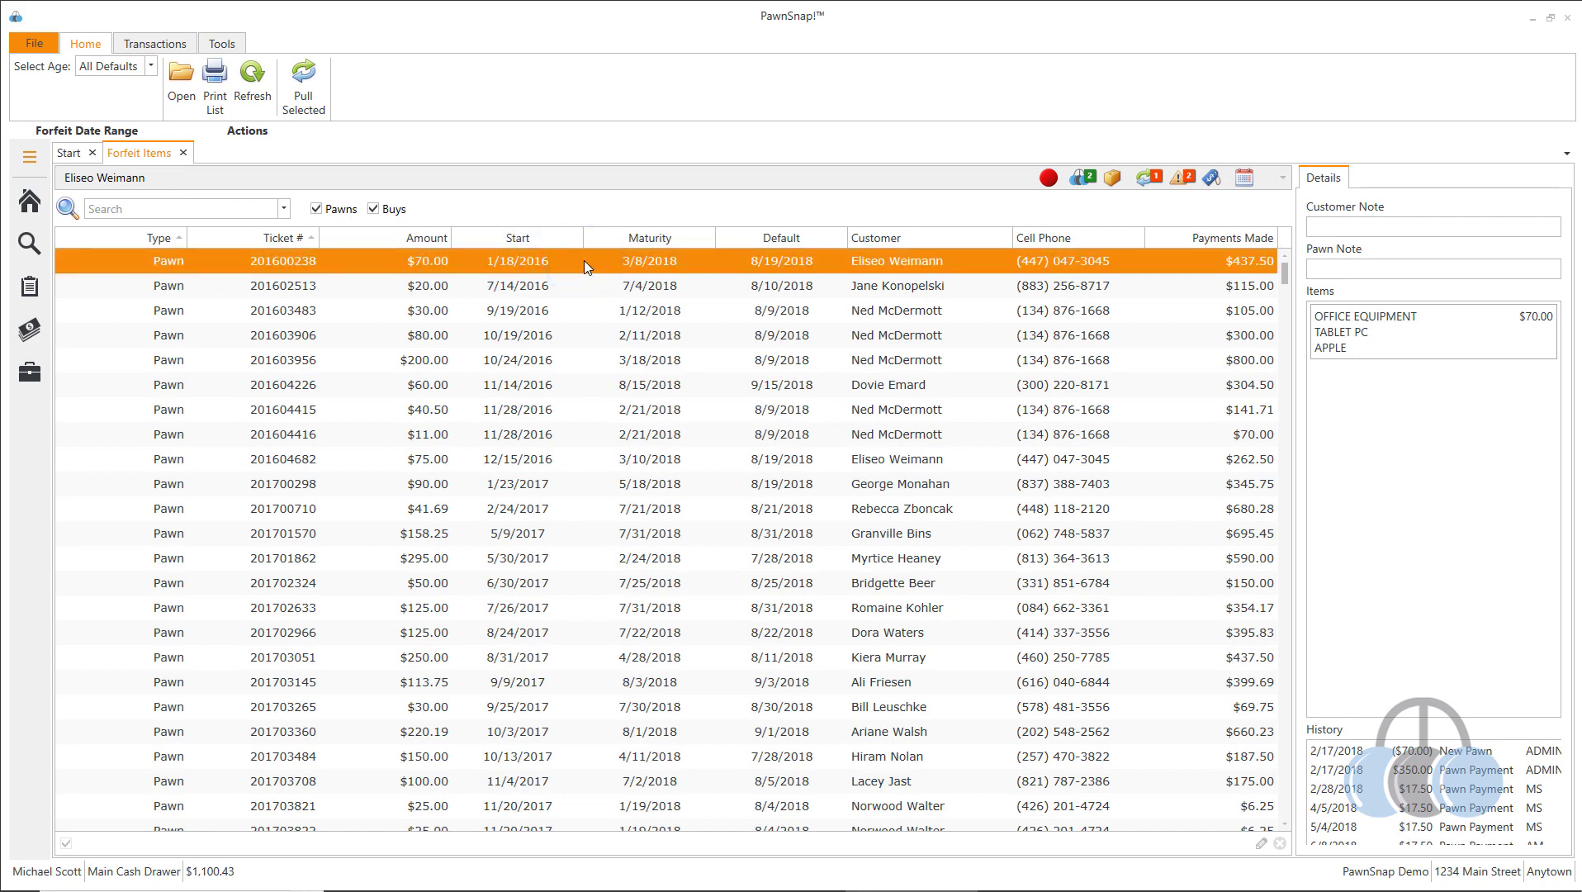
pyautogui.doubleClick(584, 259)
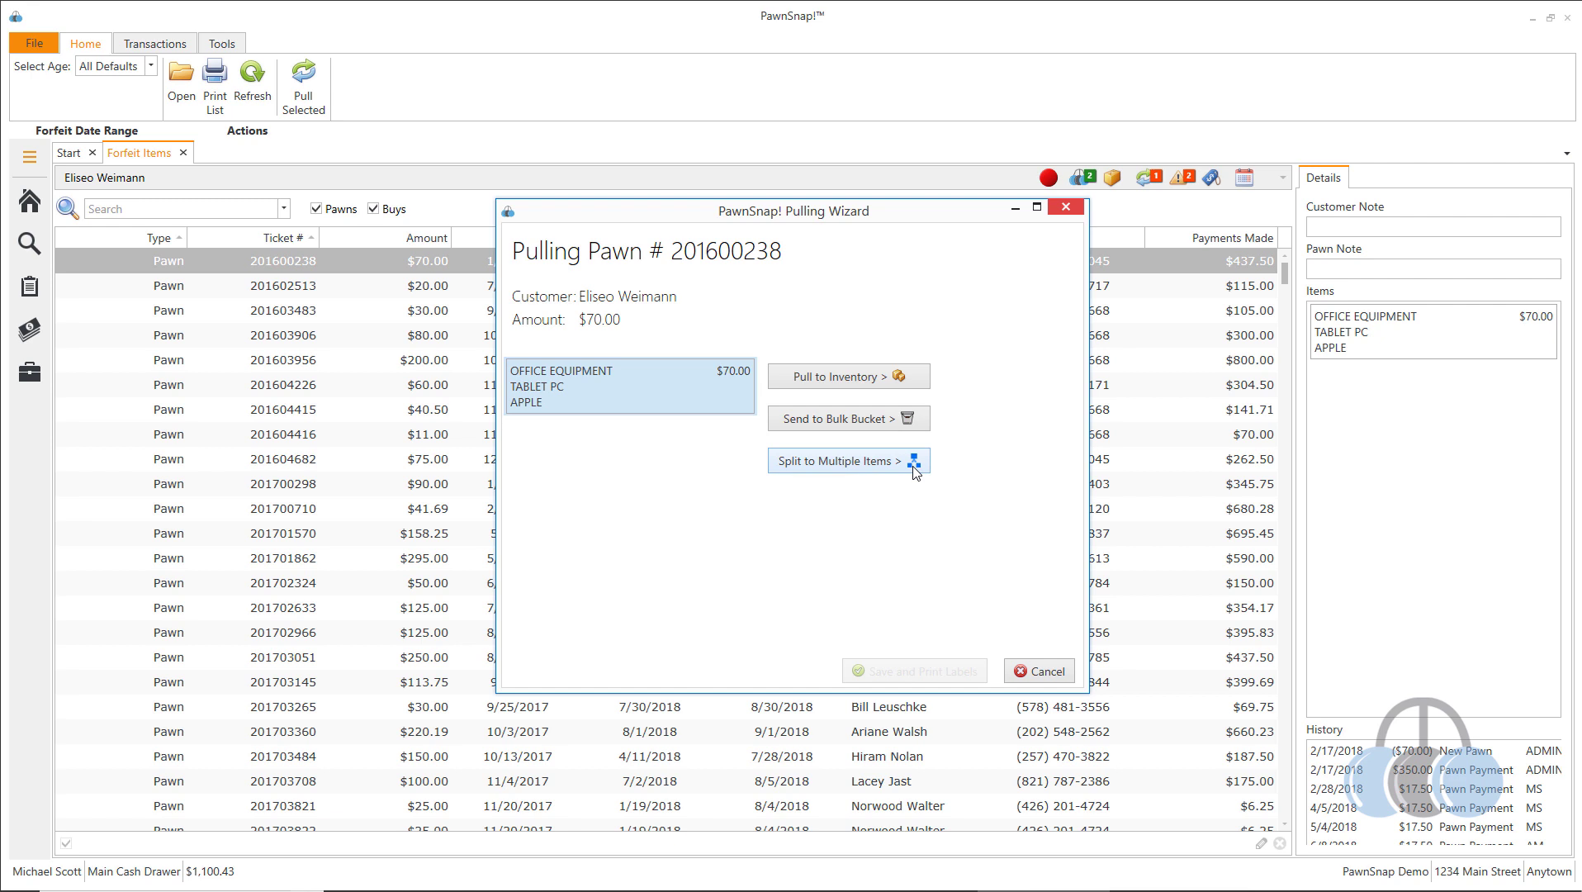
# Step: Pull pawn 201600238 to inventory and save without printing labels
pyautogui.click(895, 379)
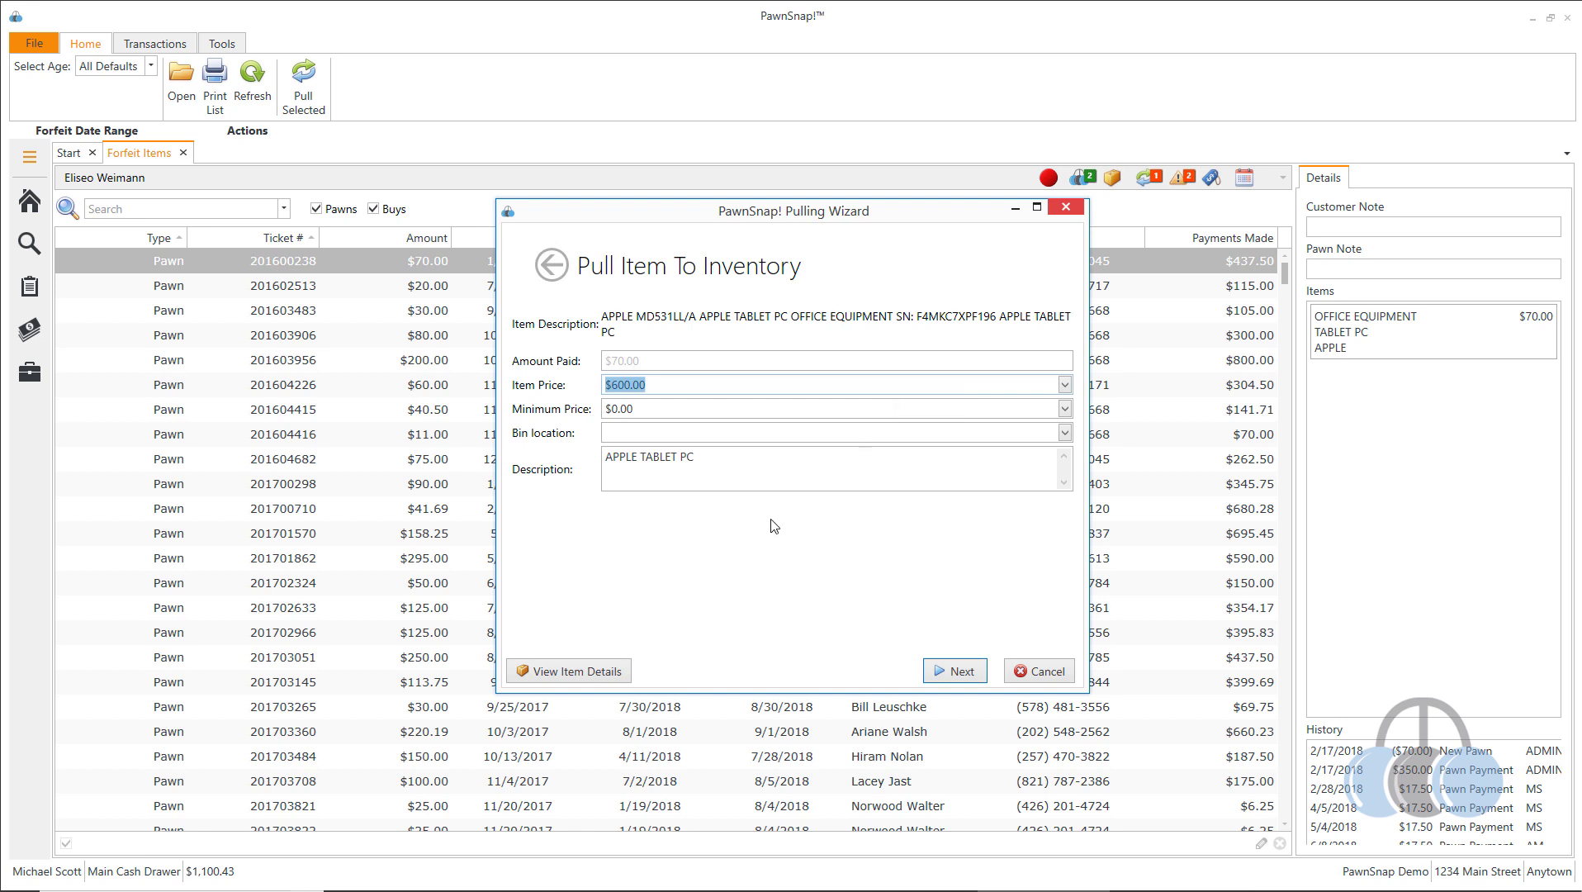
pyautogui.click(969, 671)
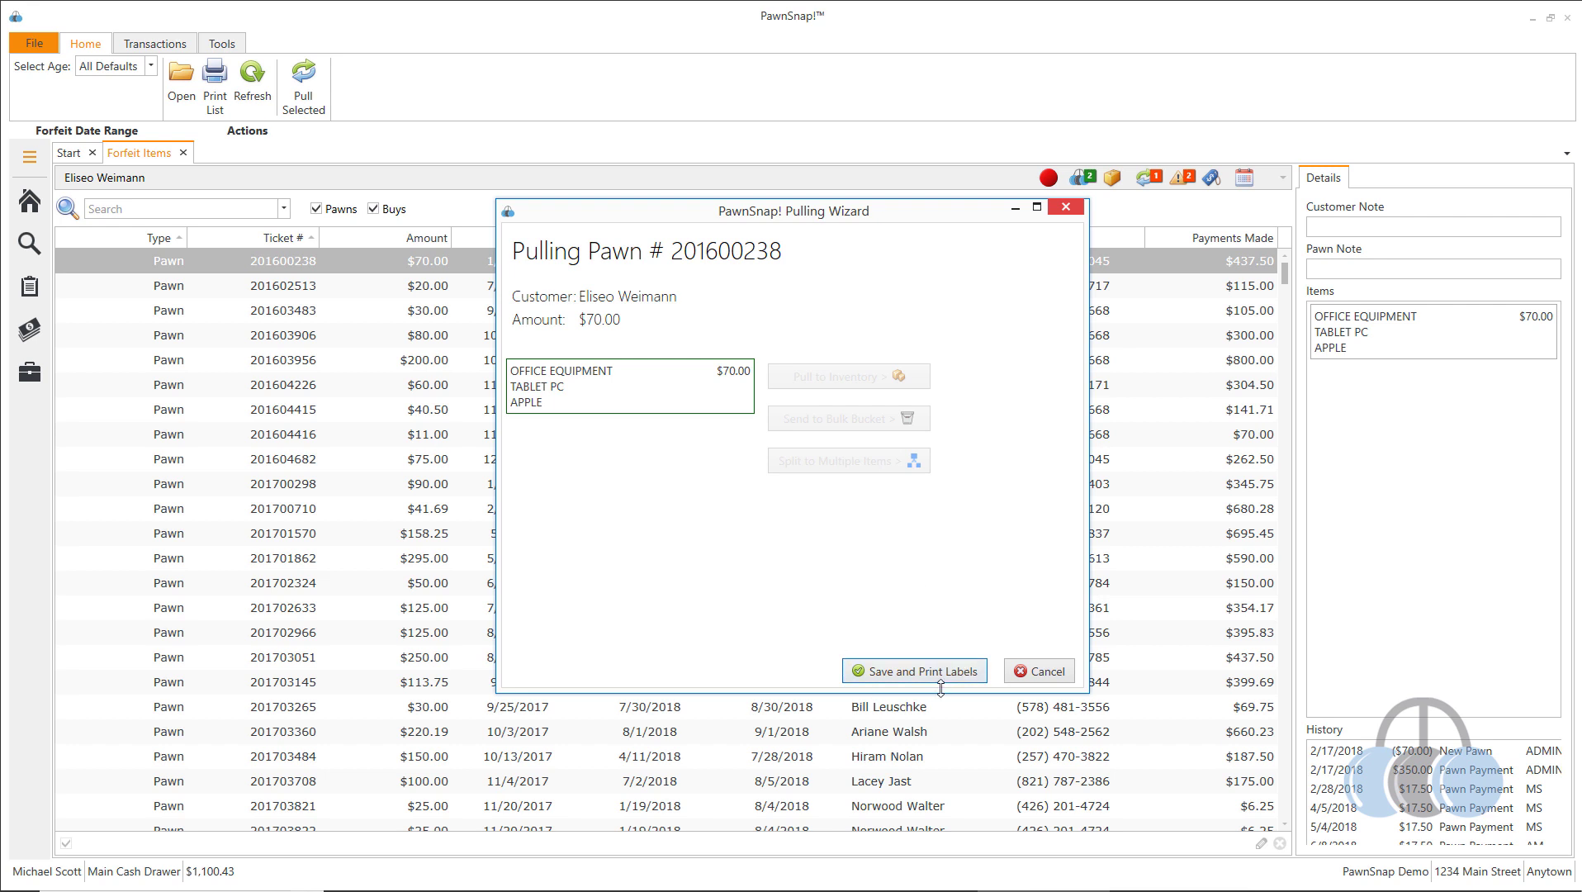
pyautogui.click(955, 685)
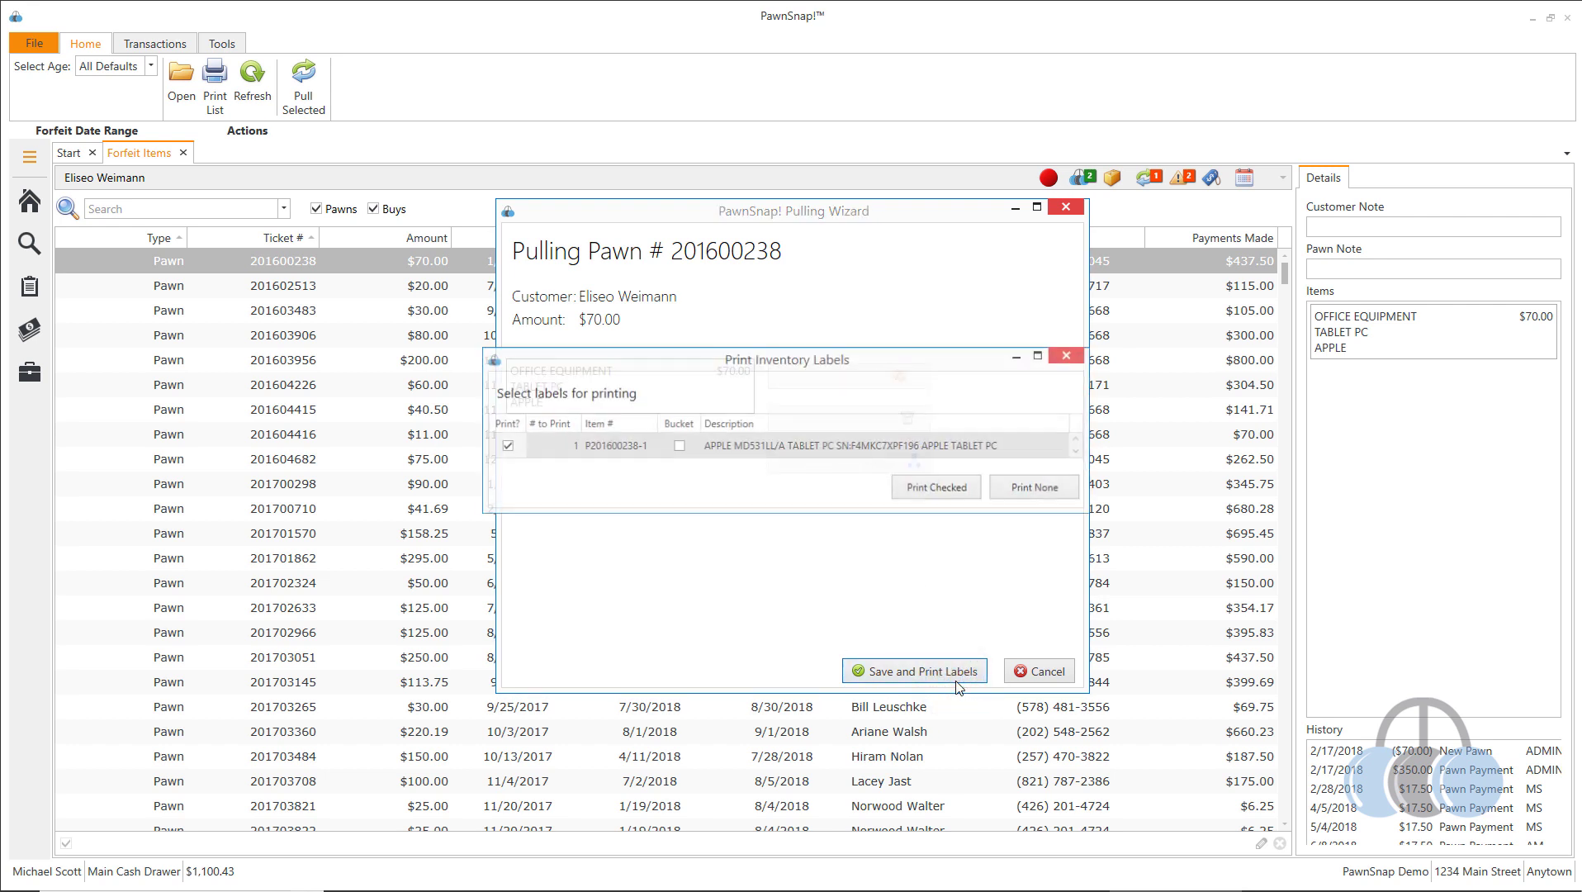
pyautogui.click(1046, 489)
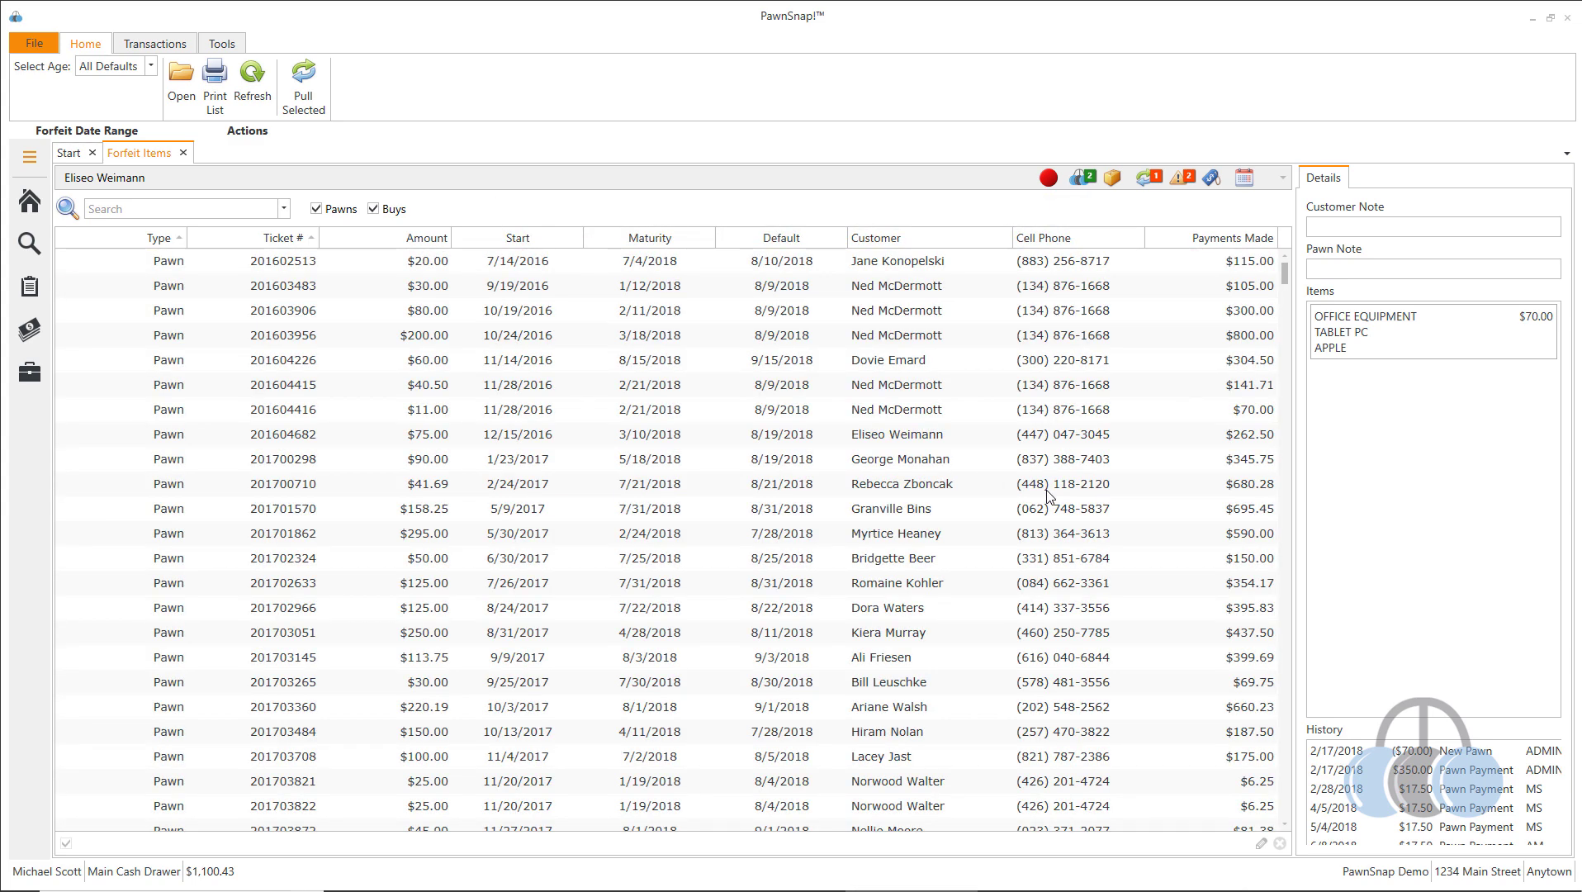
# Step: Start pulling pawn 201603483 and choose to scrap its $30 gold chain
pyautogui.click(452, 284)
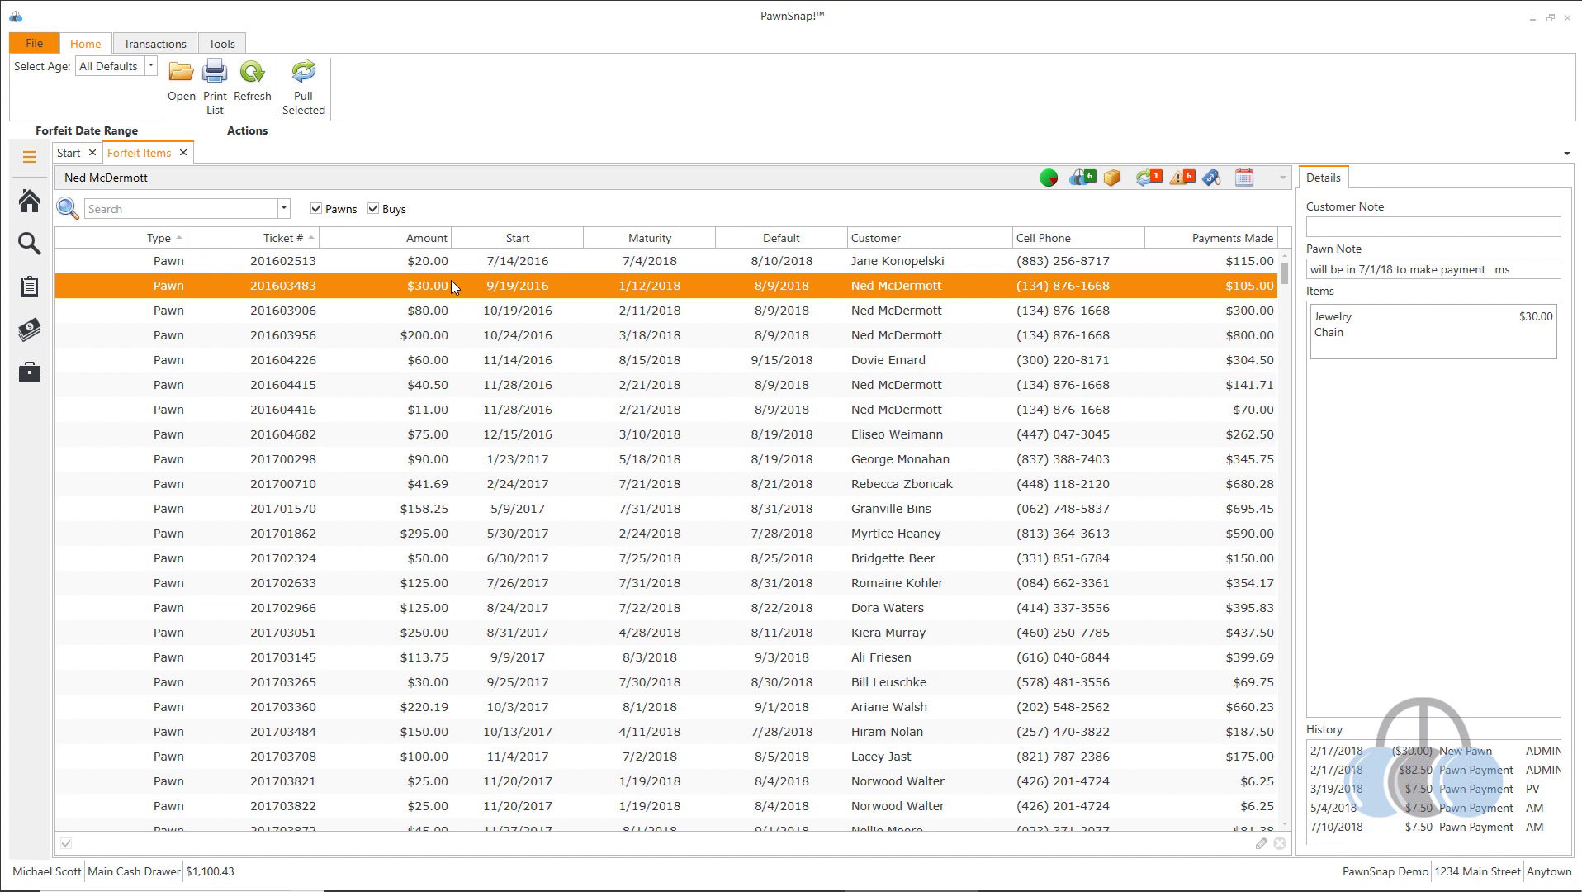
pyautogui.doubleClick(451, 282)
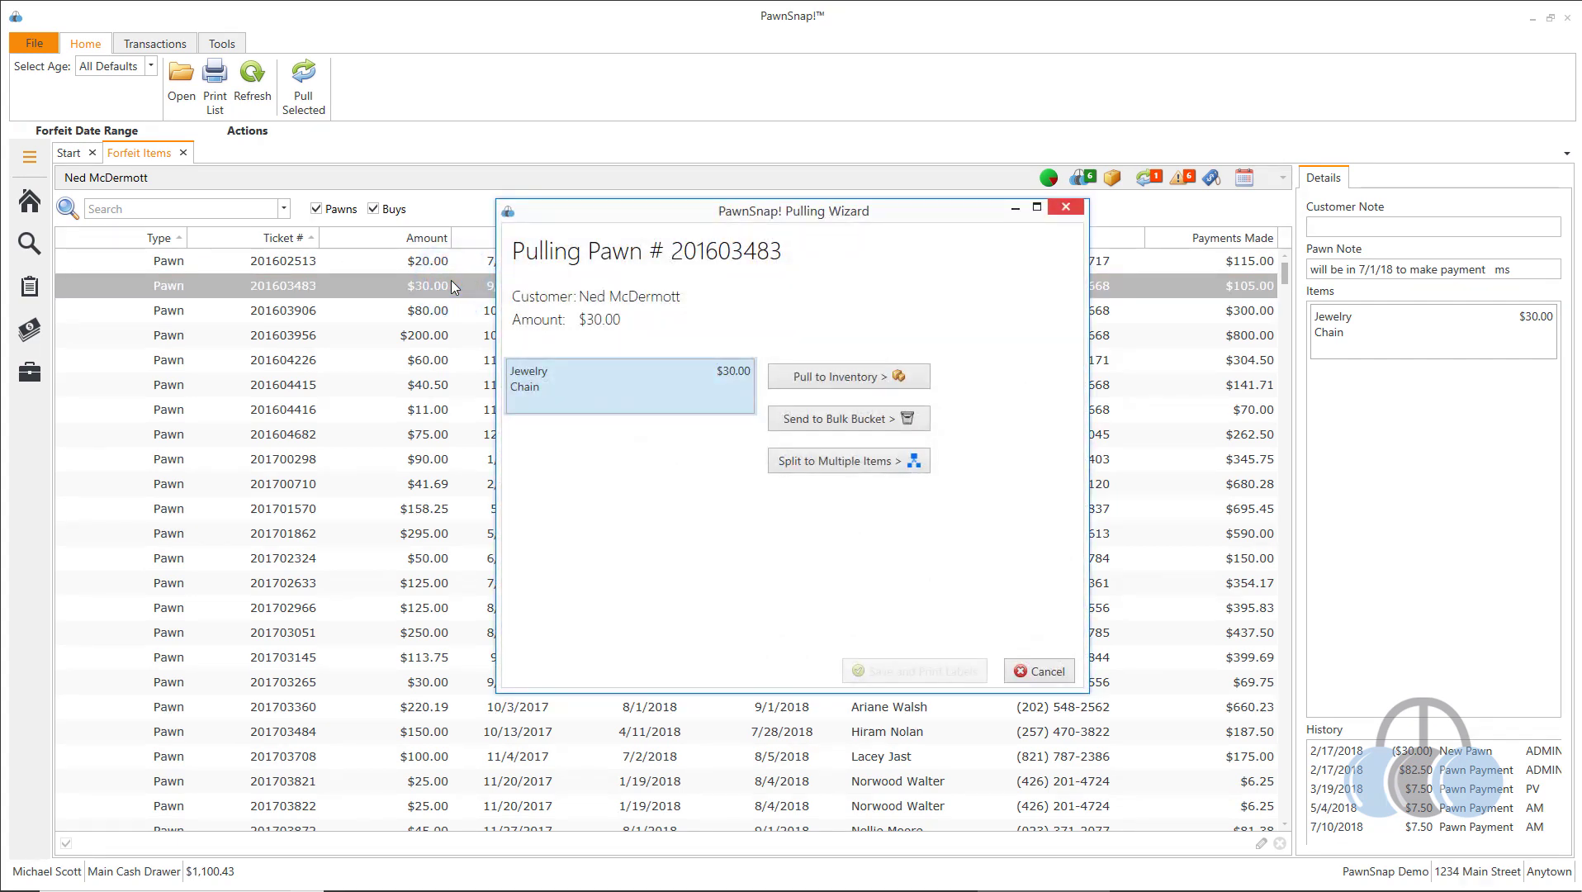
pyautogui.click(840, 428)
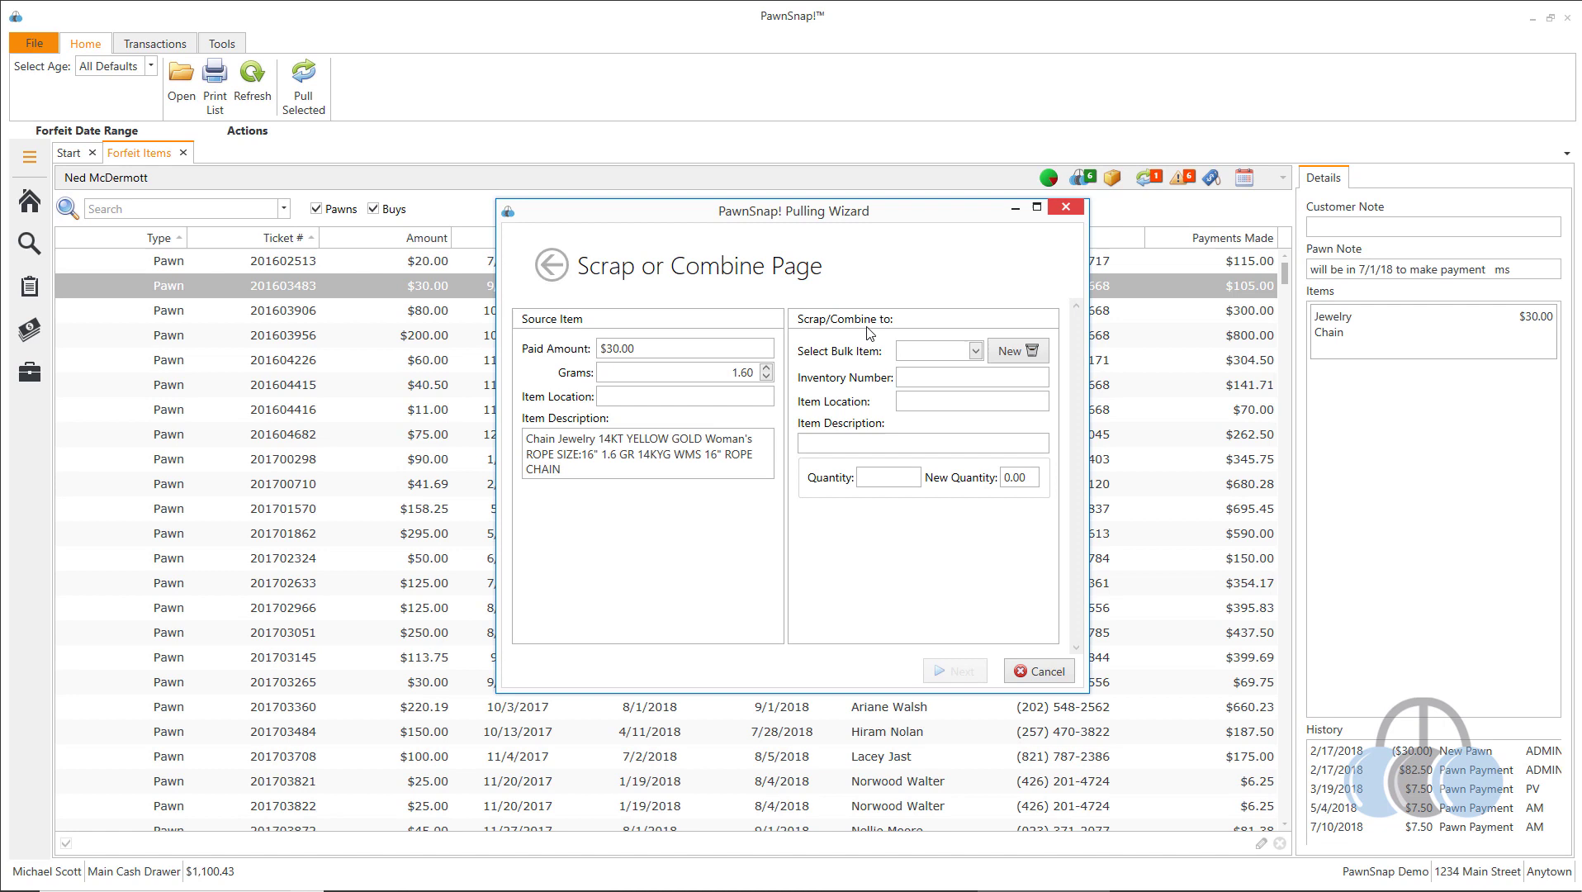
# Step: Combine the gold chain into bulk scrap gold item 3205 and save without printing labels
pyautogui.click(976, 350)
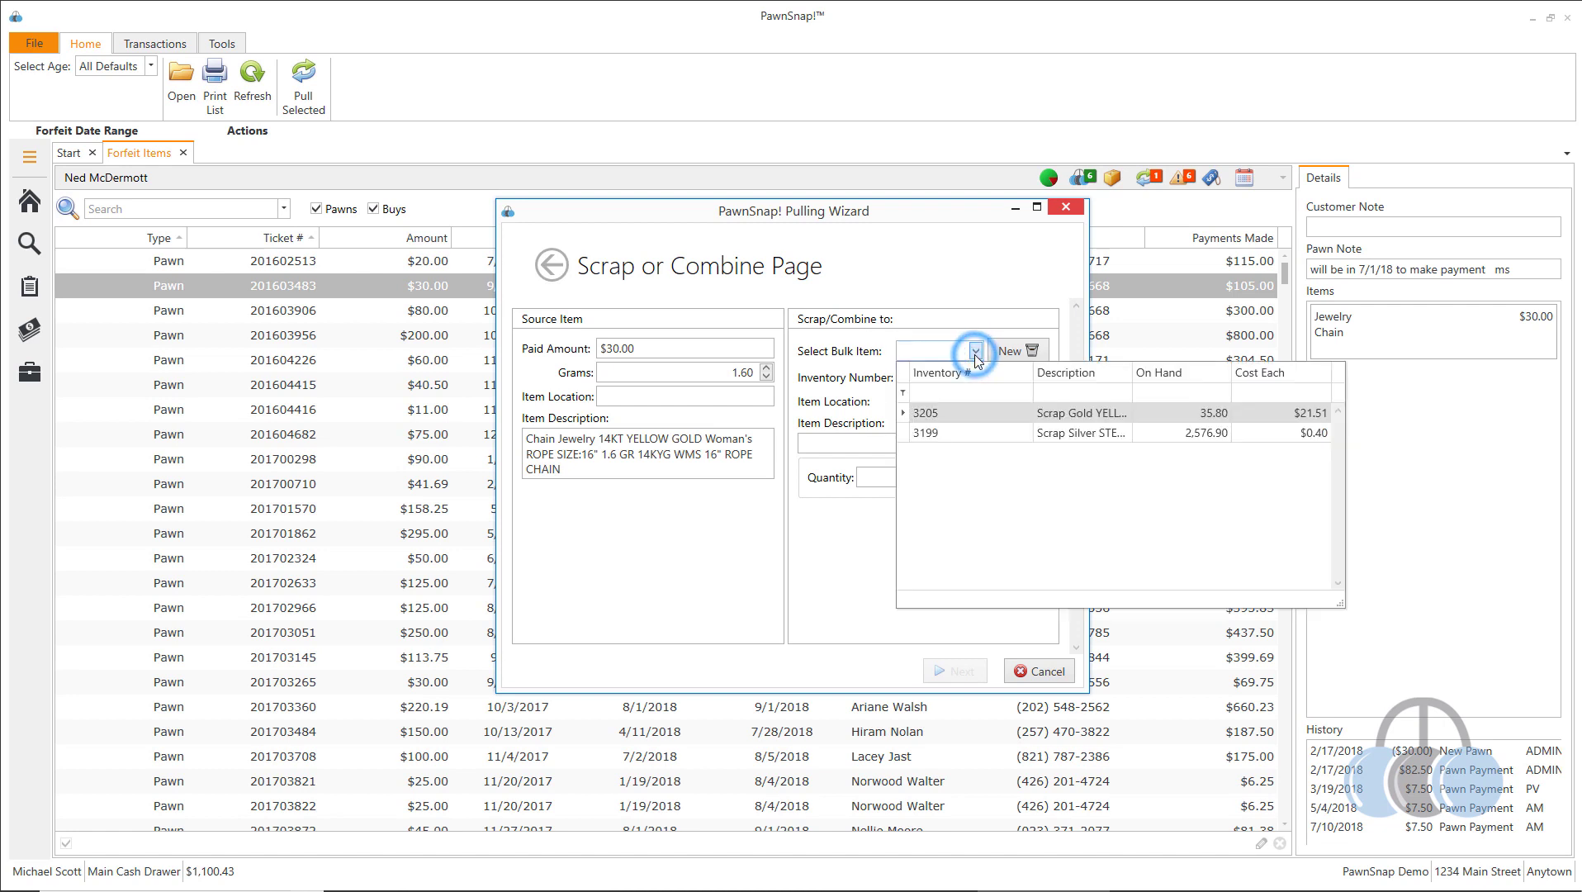
pyautogui.click(972, 413)
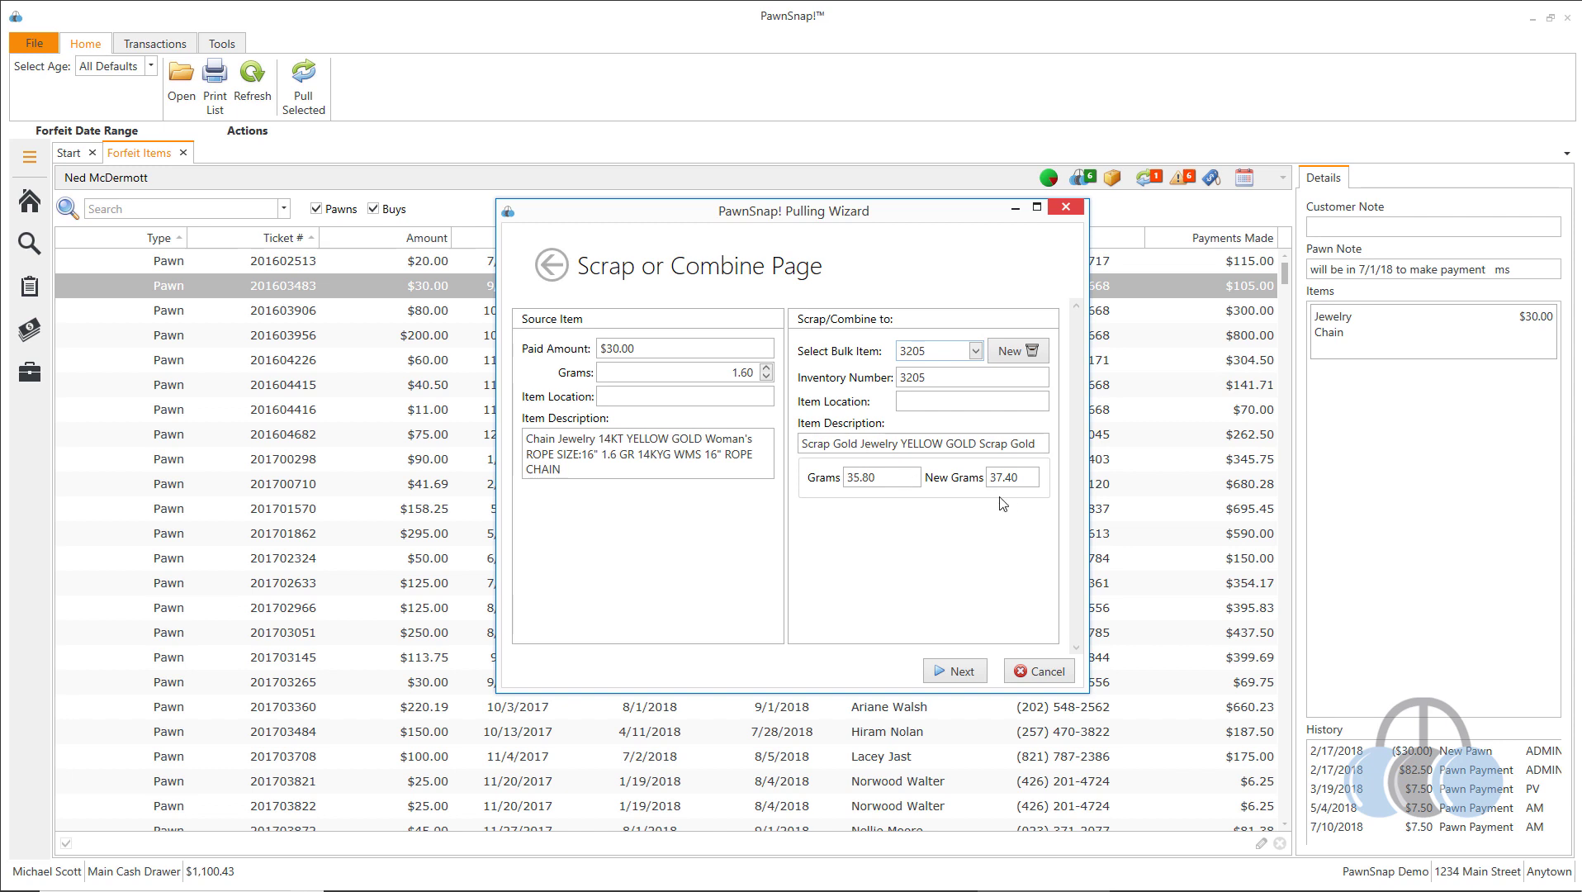
pyautogui.click(962, 670)
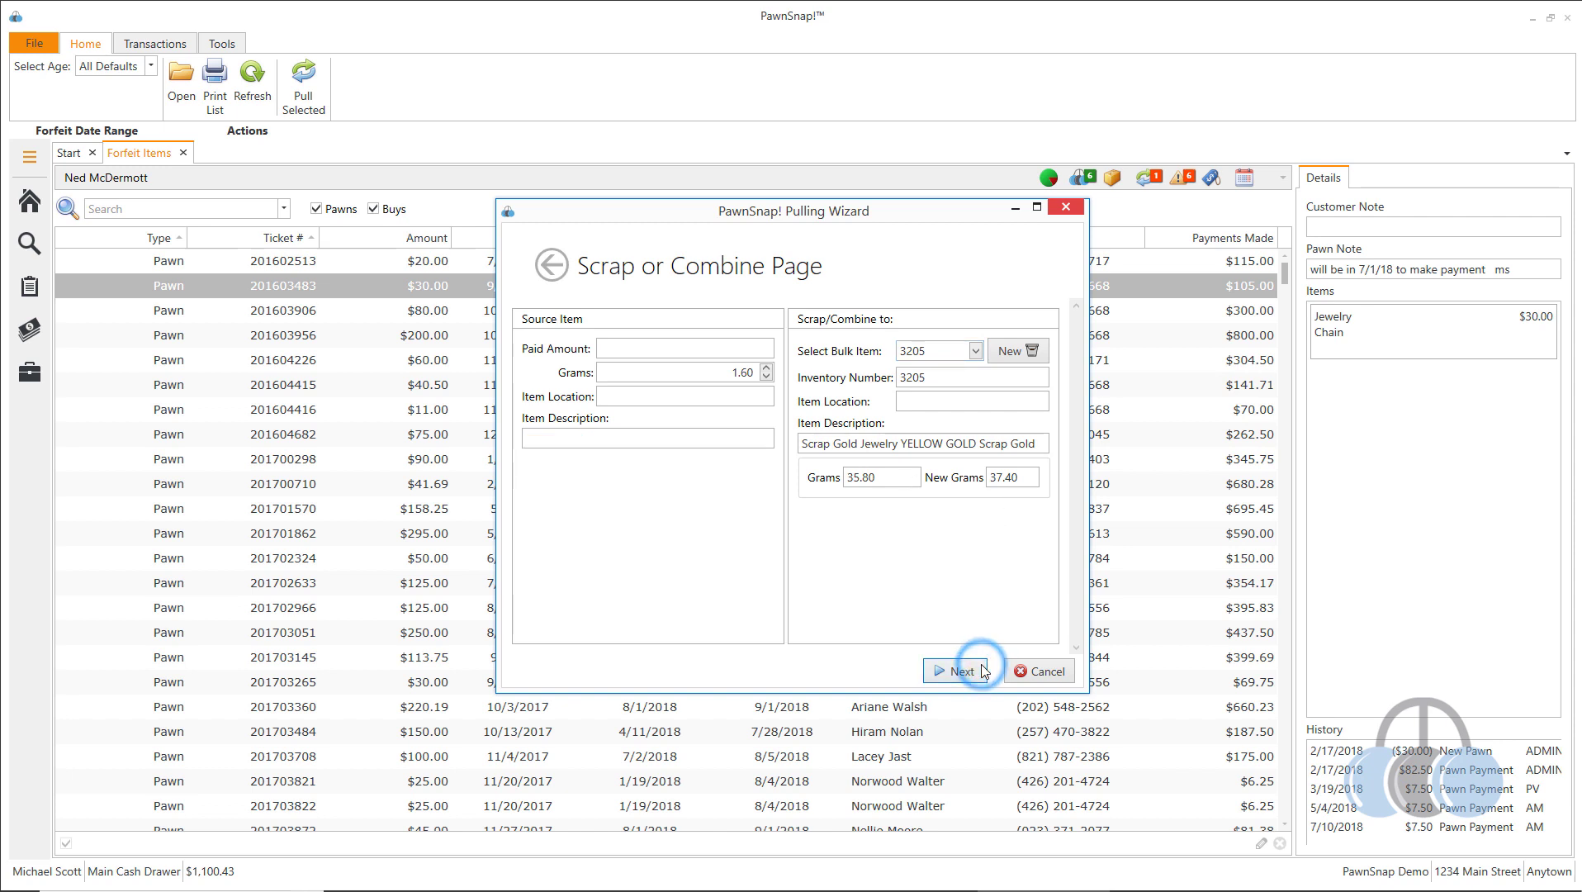
pyautogui.click(984, 670)
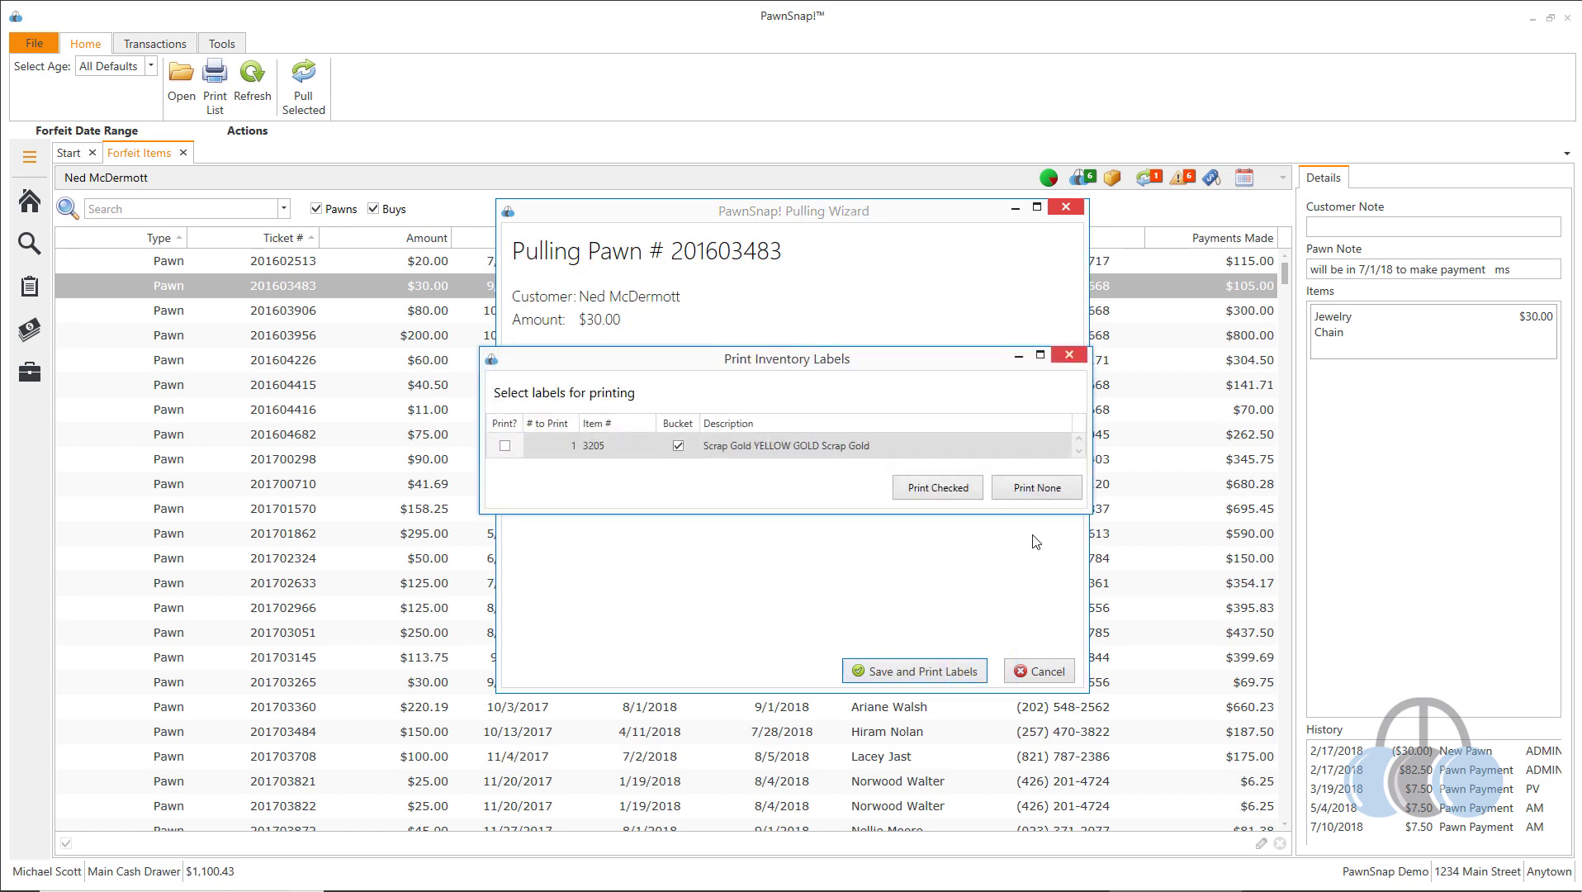
pyautogui.click(1055, 496)
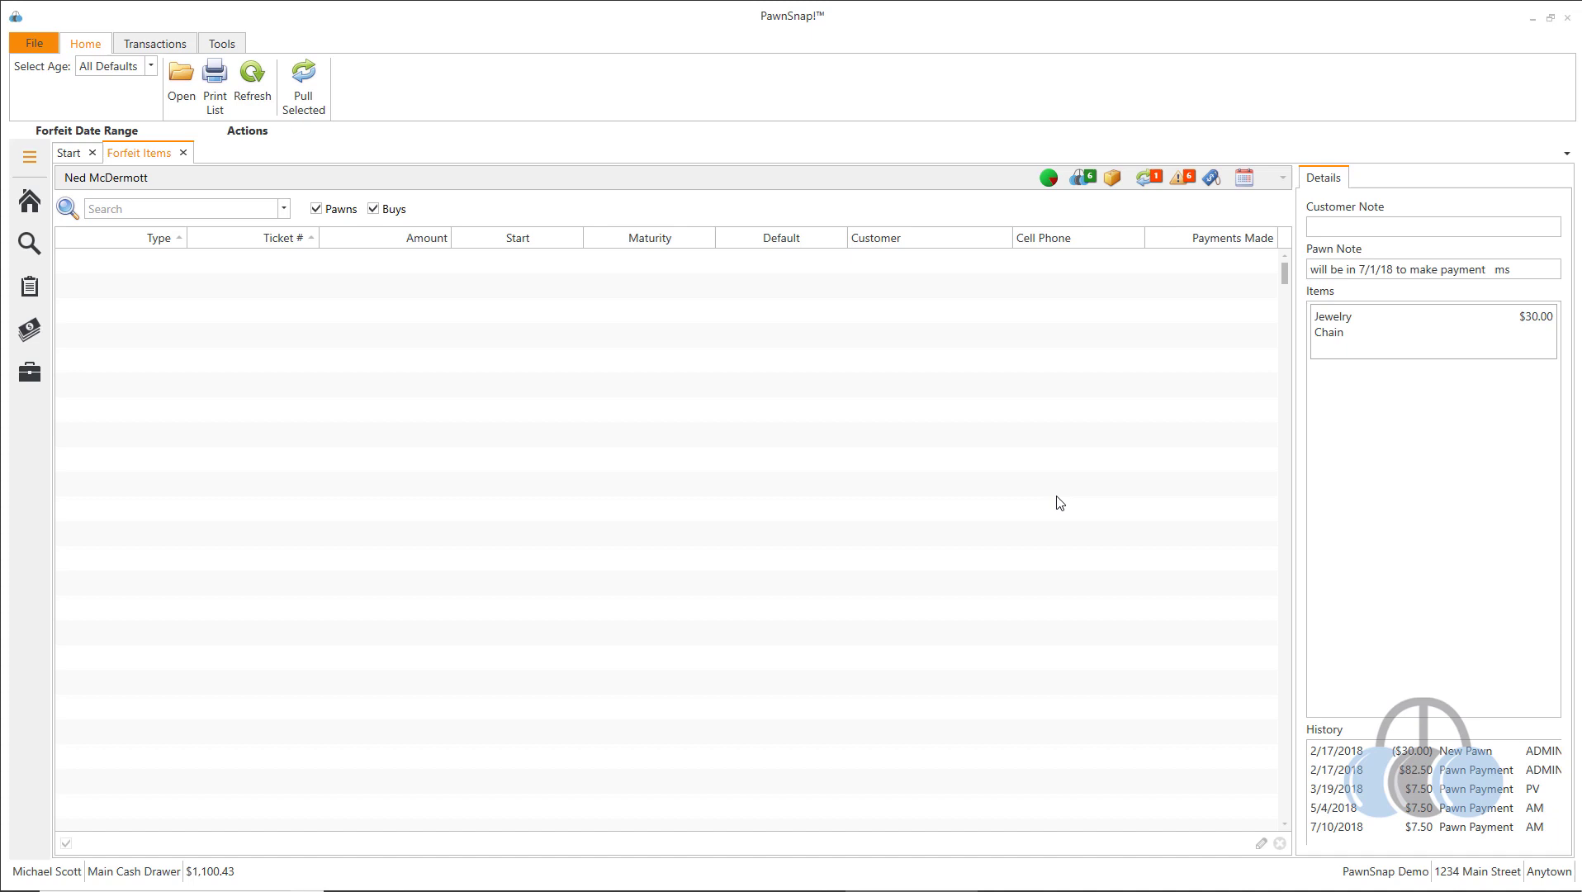
# Step: Open pawn 201602513 in the Pulling Wizard and choose to split its $20 bracelet
pyautogui.click(587, 266)
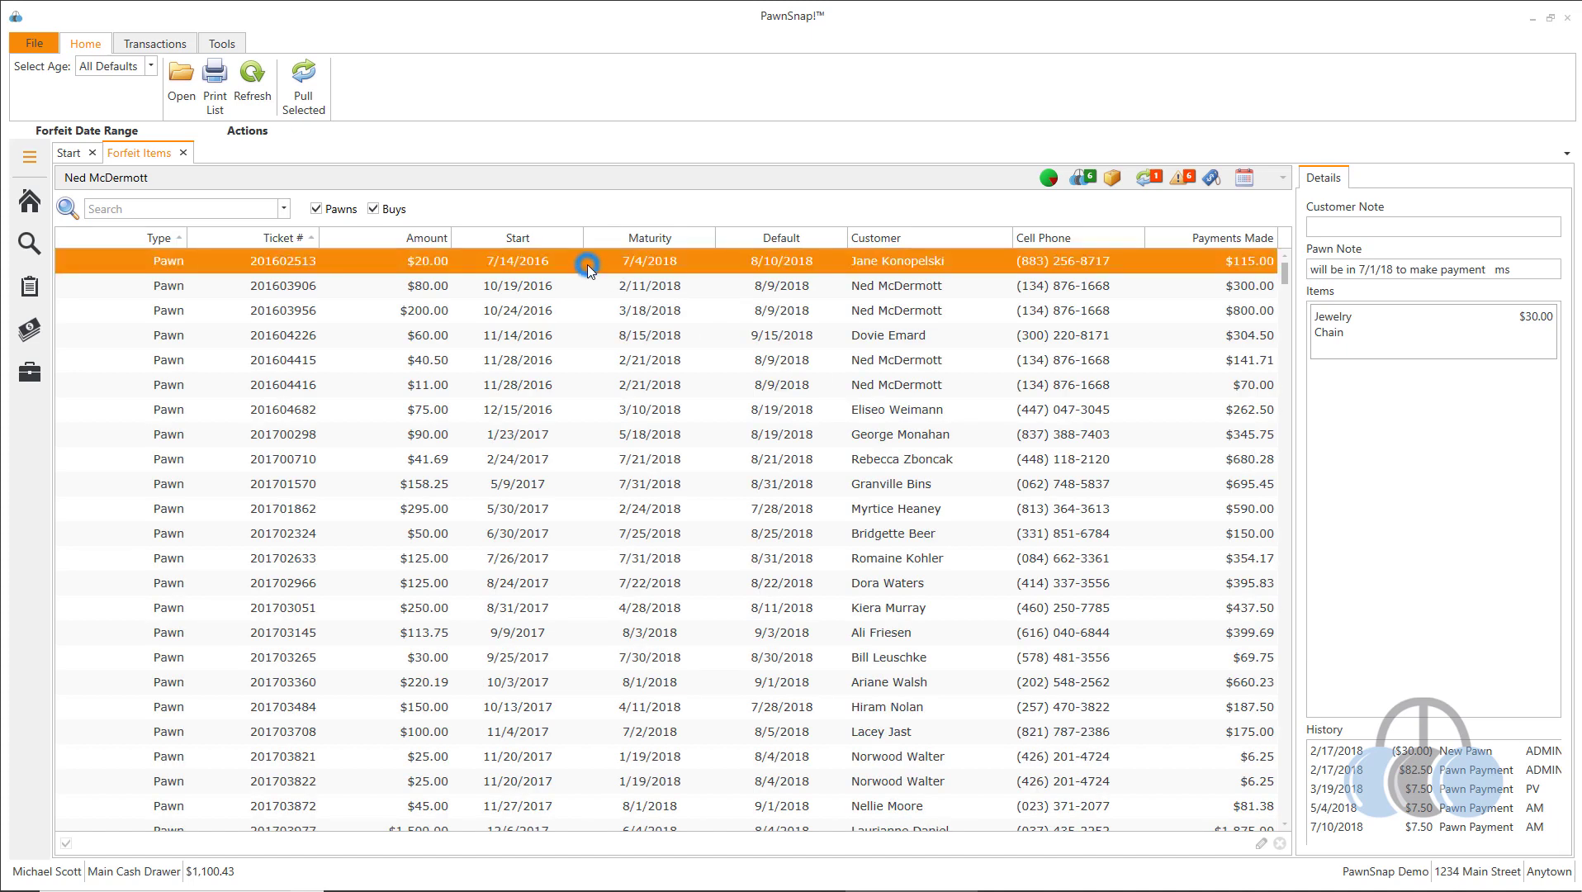
pyautogui.doubleClick(587, 264)
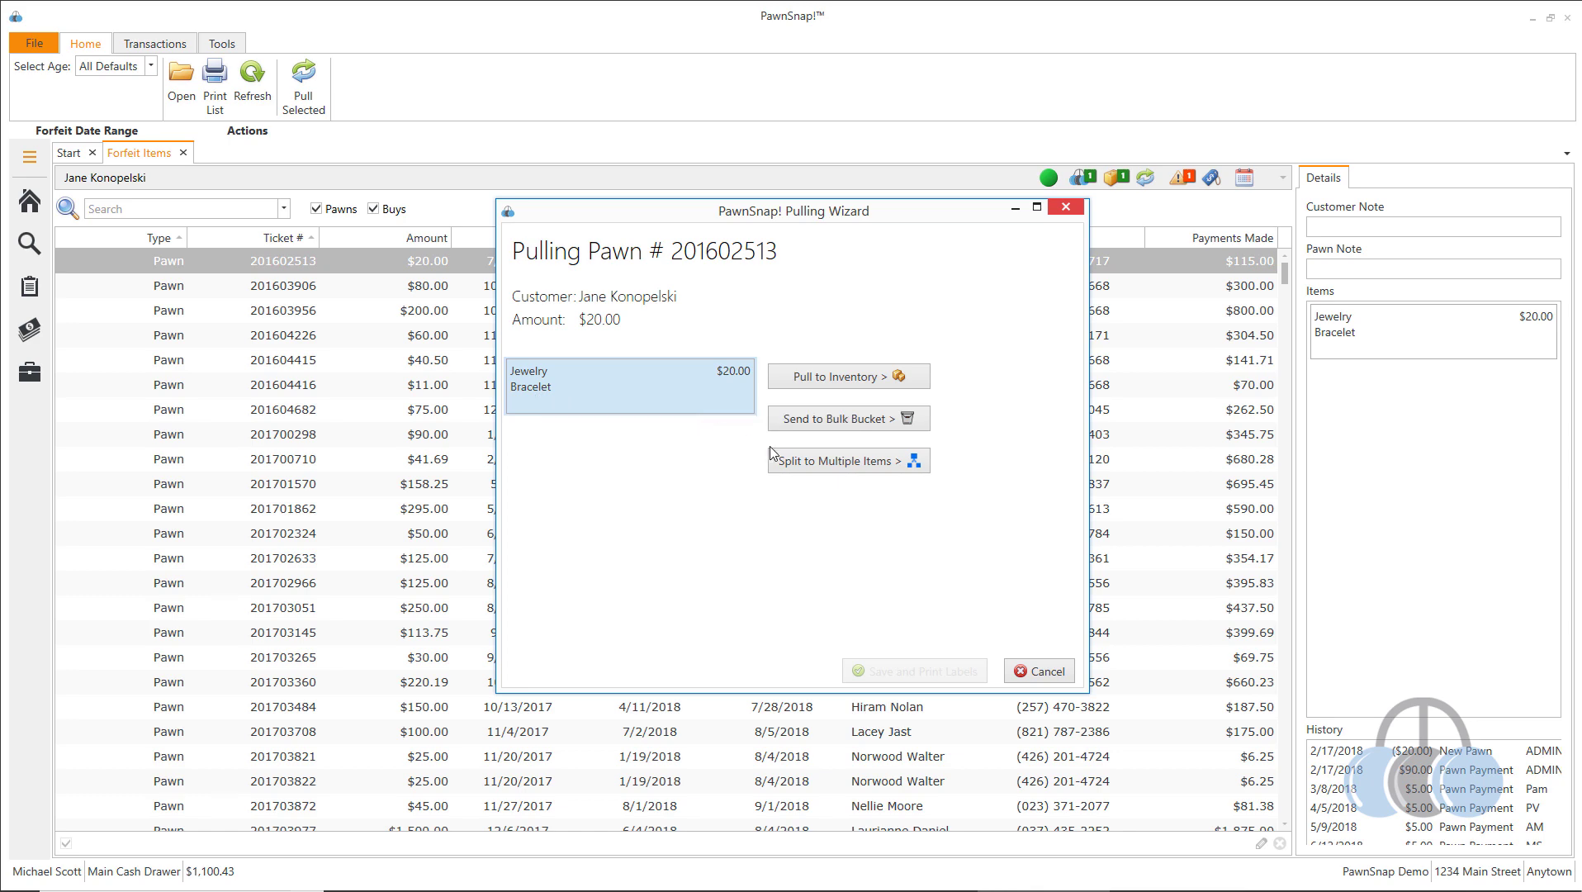
pyautogui.click(848, 477)
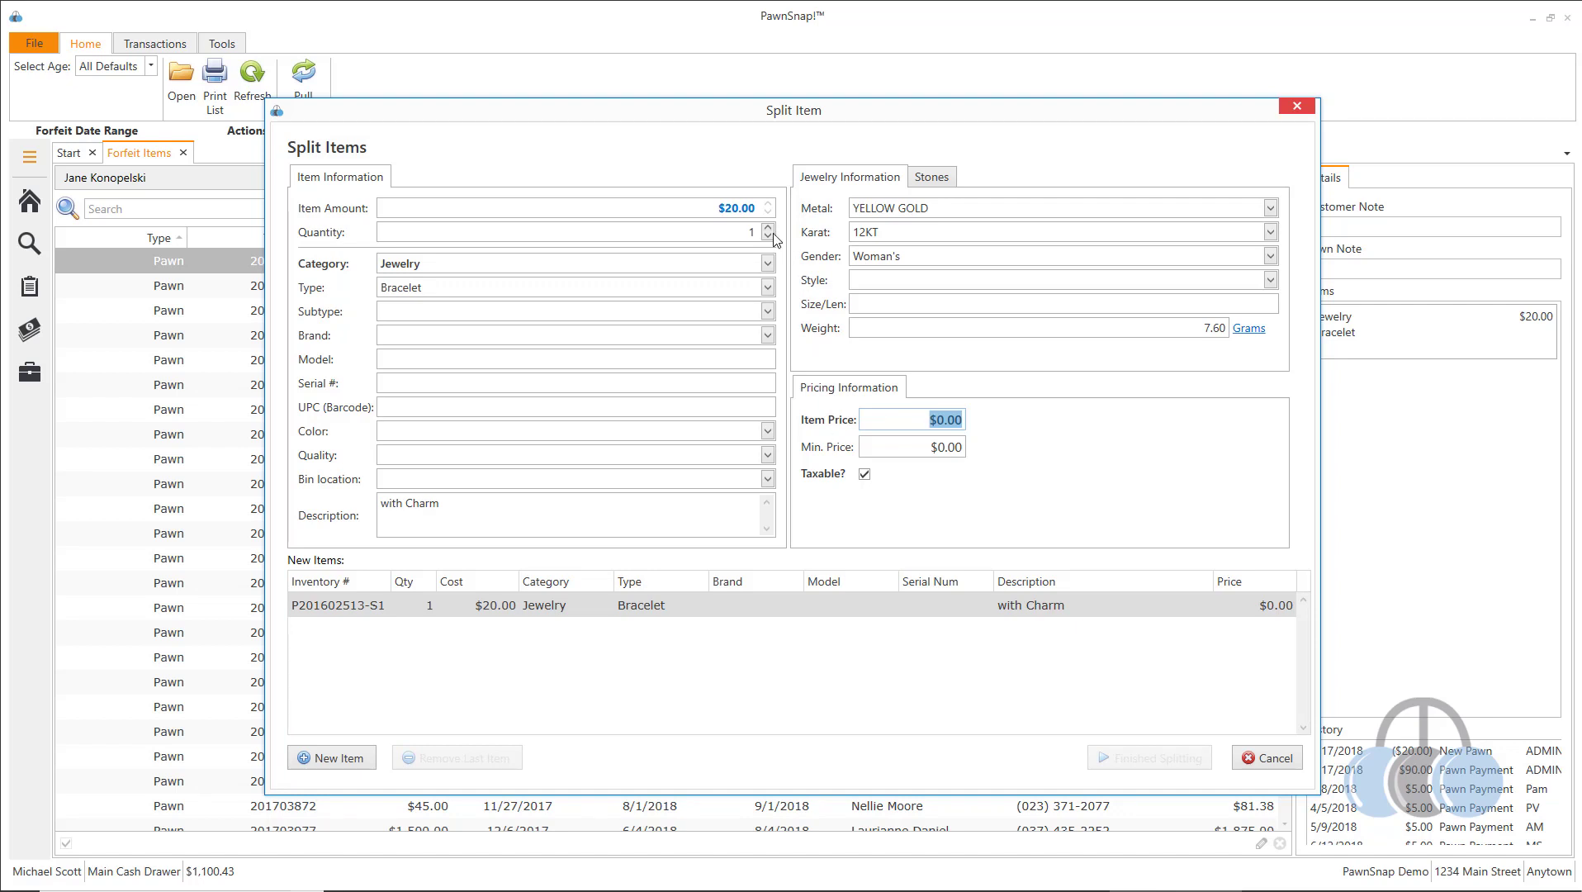
# Step: Add a new split-off item from the bracelet with a $5 cost
pyautogui.click(365, 757)
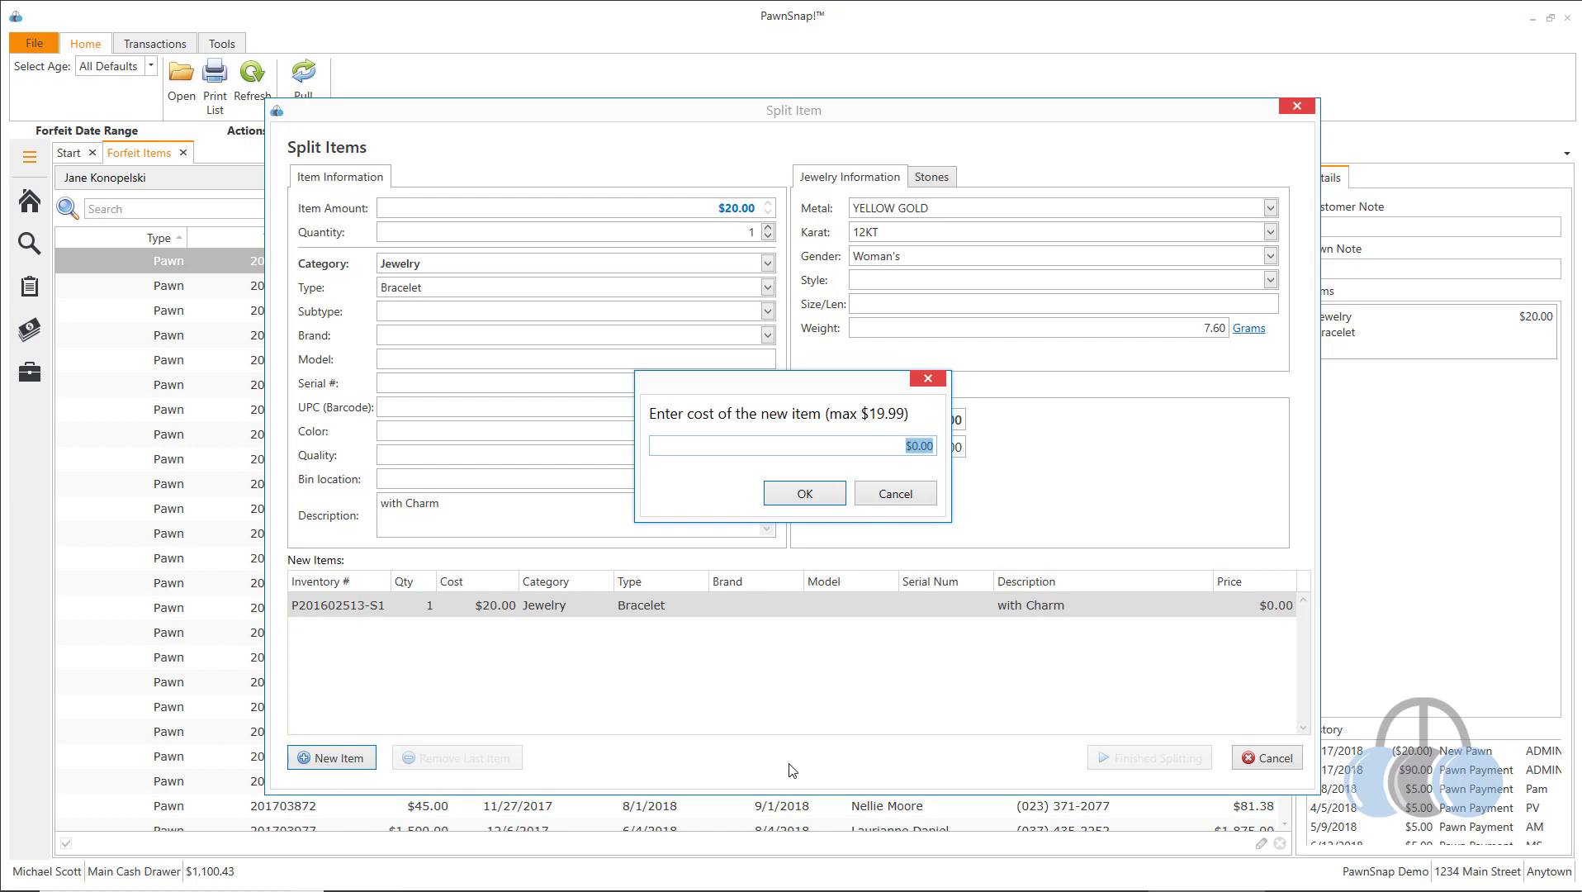
pyautogui.write('5')
pyautogui.click(814, 494)
pyautogui.click(814, 491)
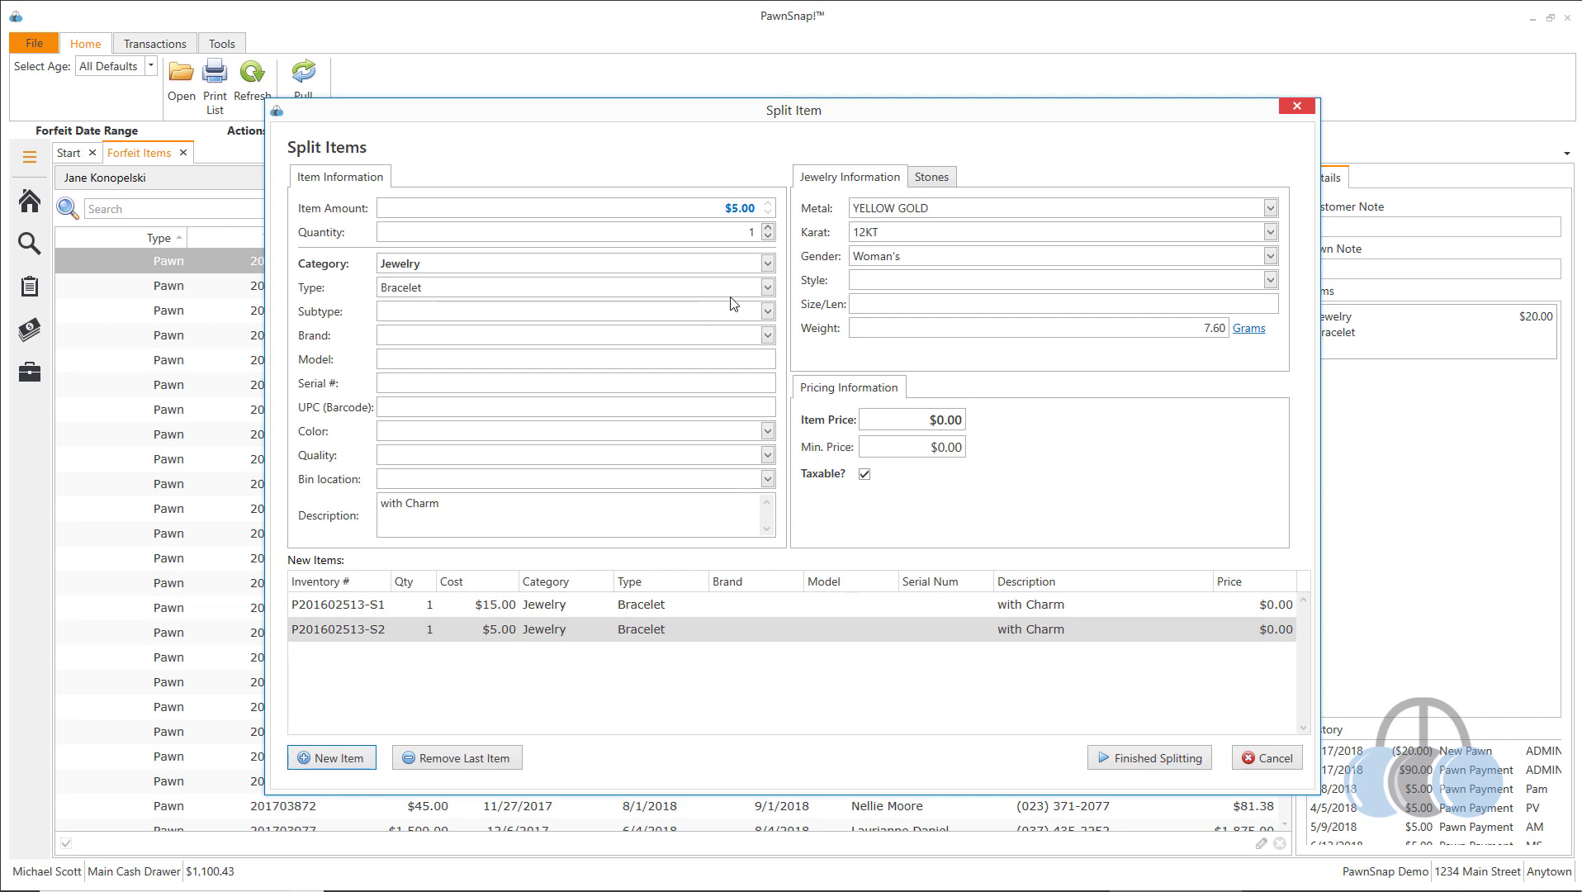
# Step: Make the new item a Charm described 'Heart Charm' priced $25, and finish splitting
pyautogui.click(766, 287)
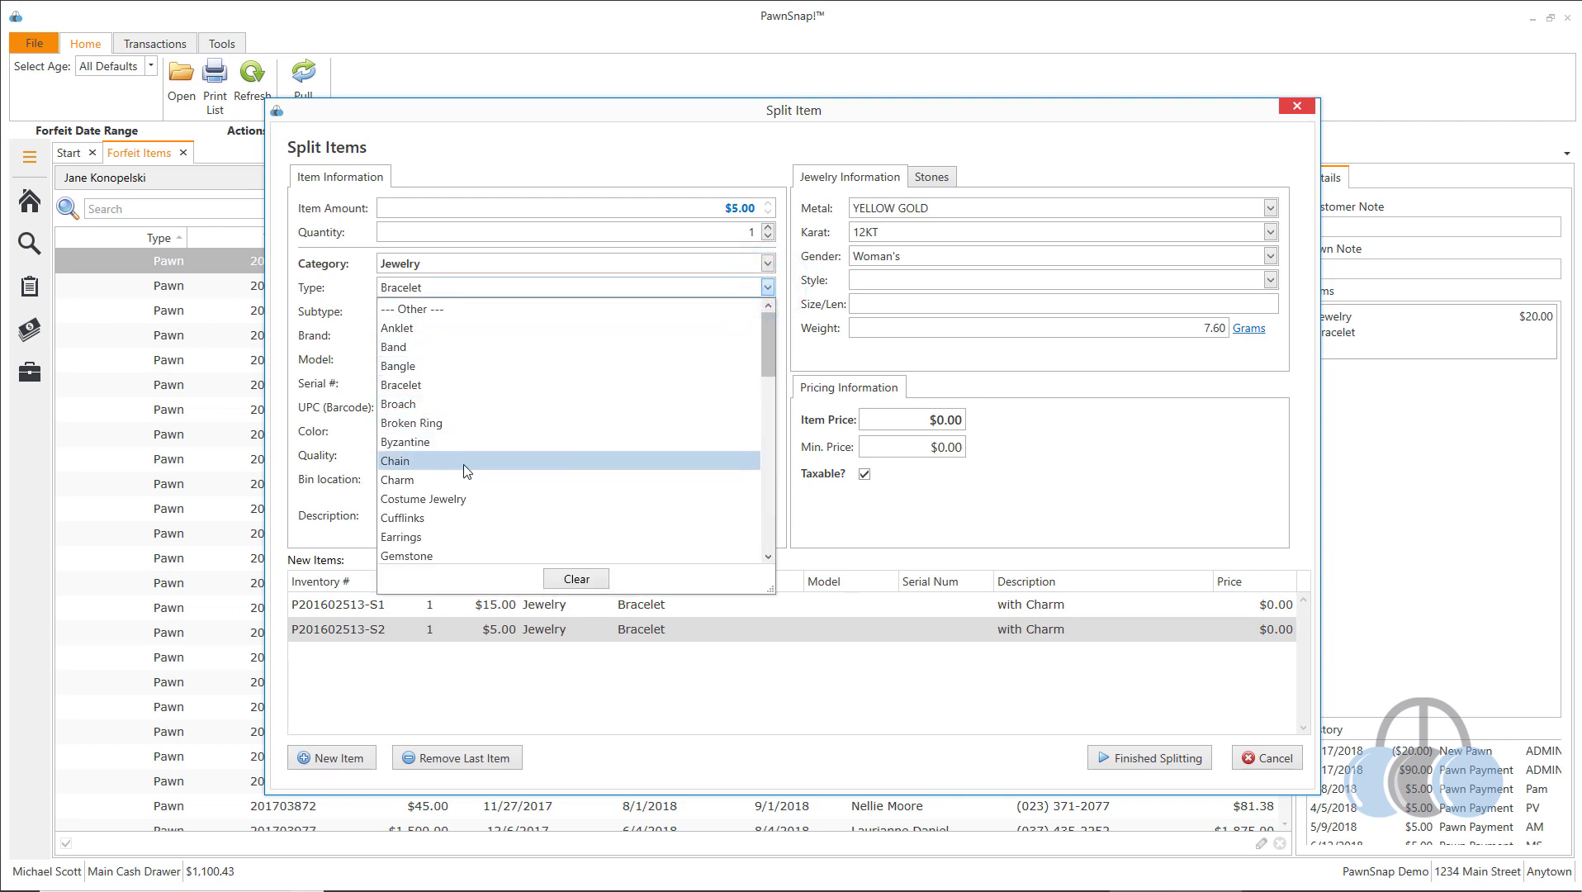
pyautogui.click(444, 479)
pyautogui.doubleClick(396, 505)
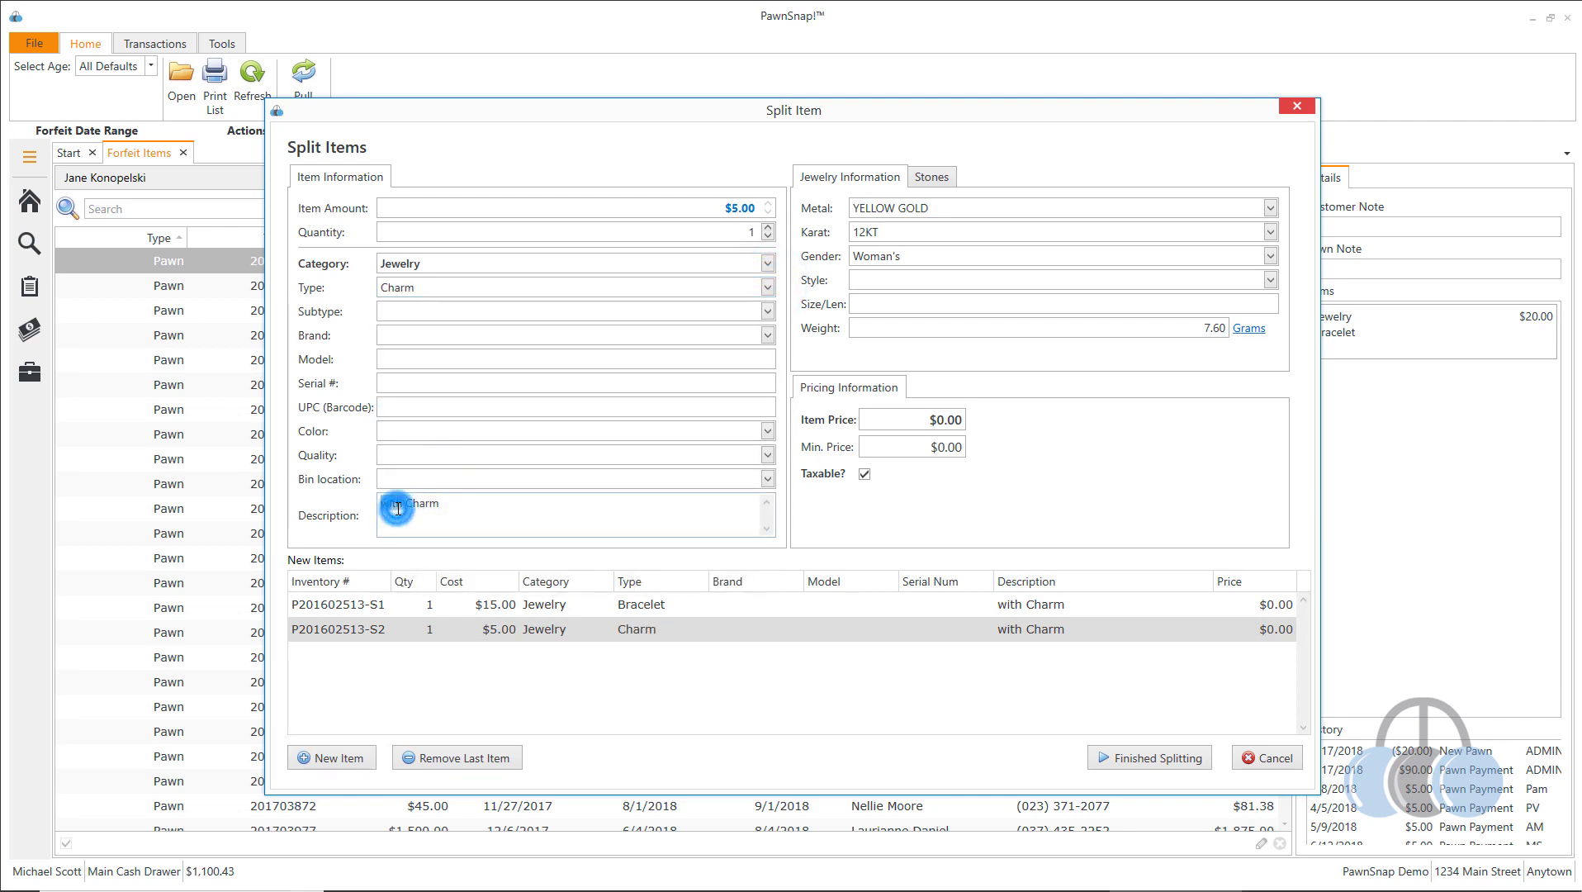
pyautogui.write('Heart')
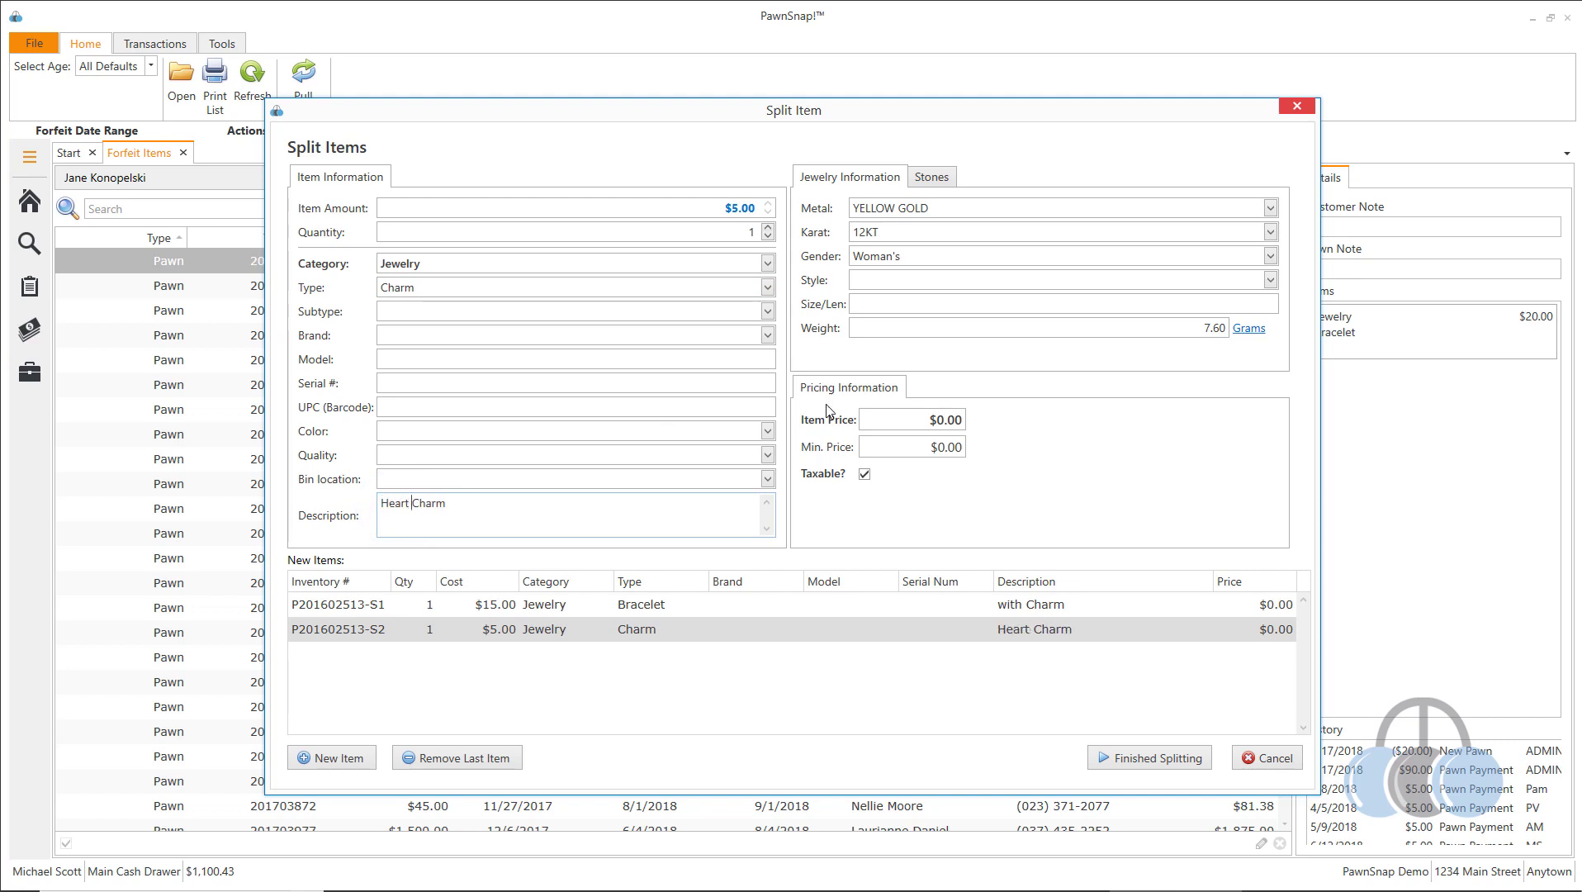
pyautogui.click(908, 420)
pyautogui.write('25')
pyautogui.click(1187, 765)
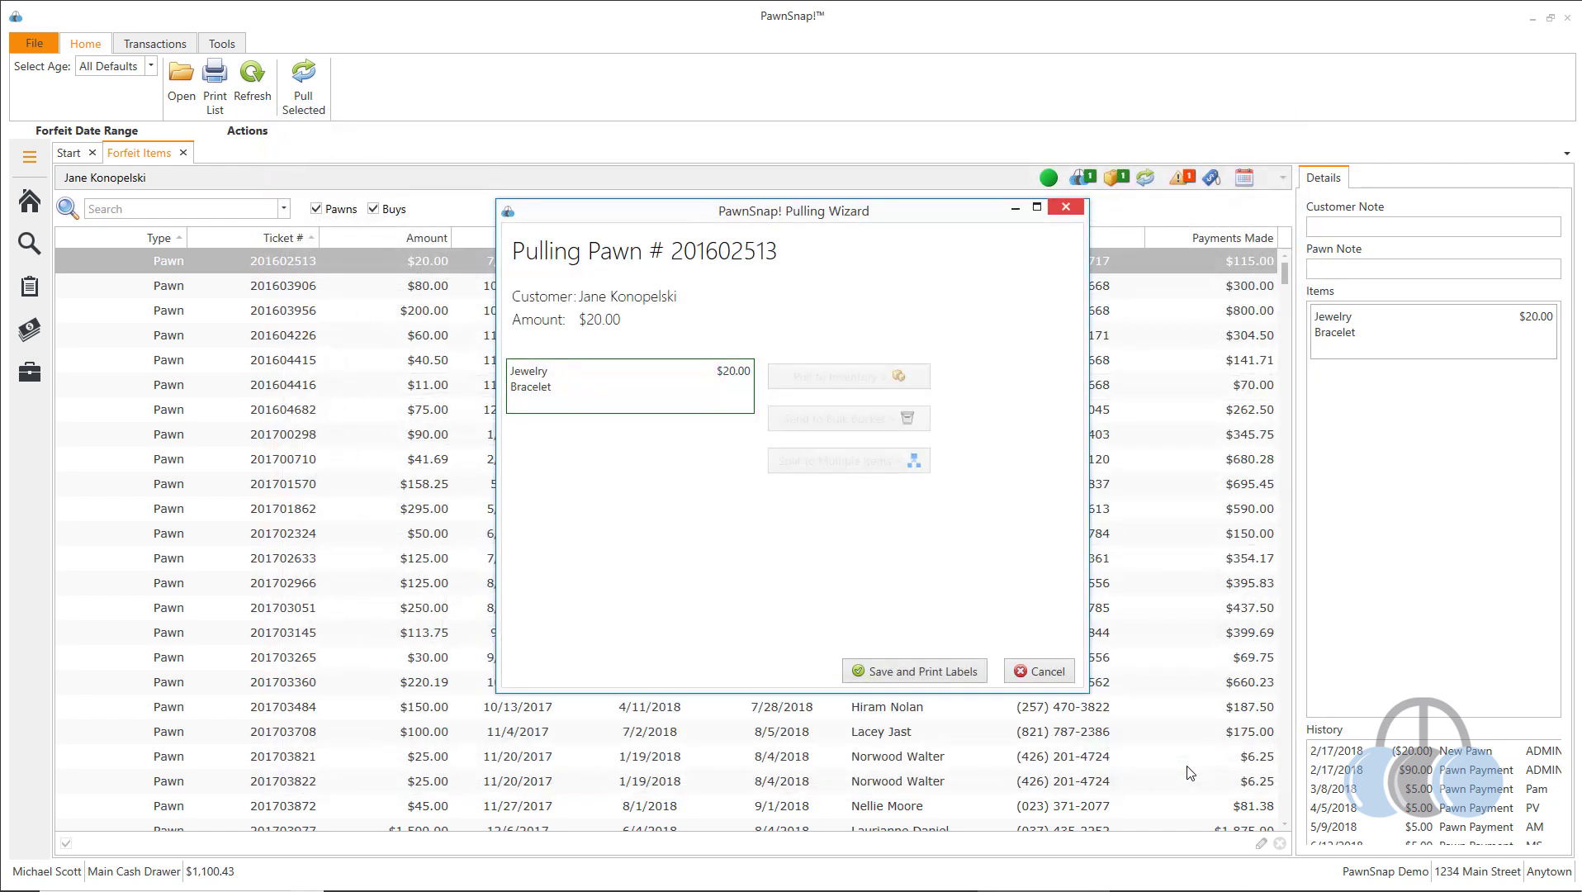
# Step: Save the split bracelet and heart charm without printing any labels
pyautogui.click(982, 677)
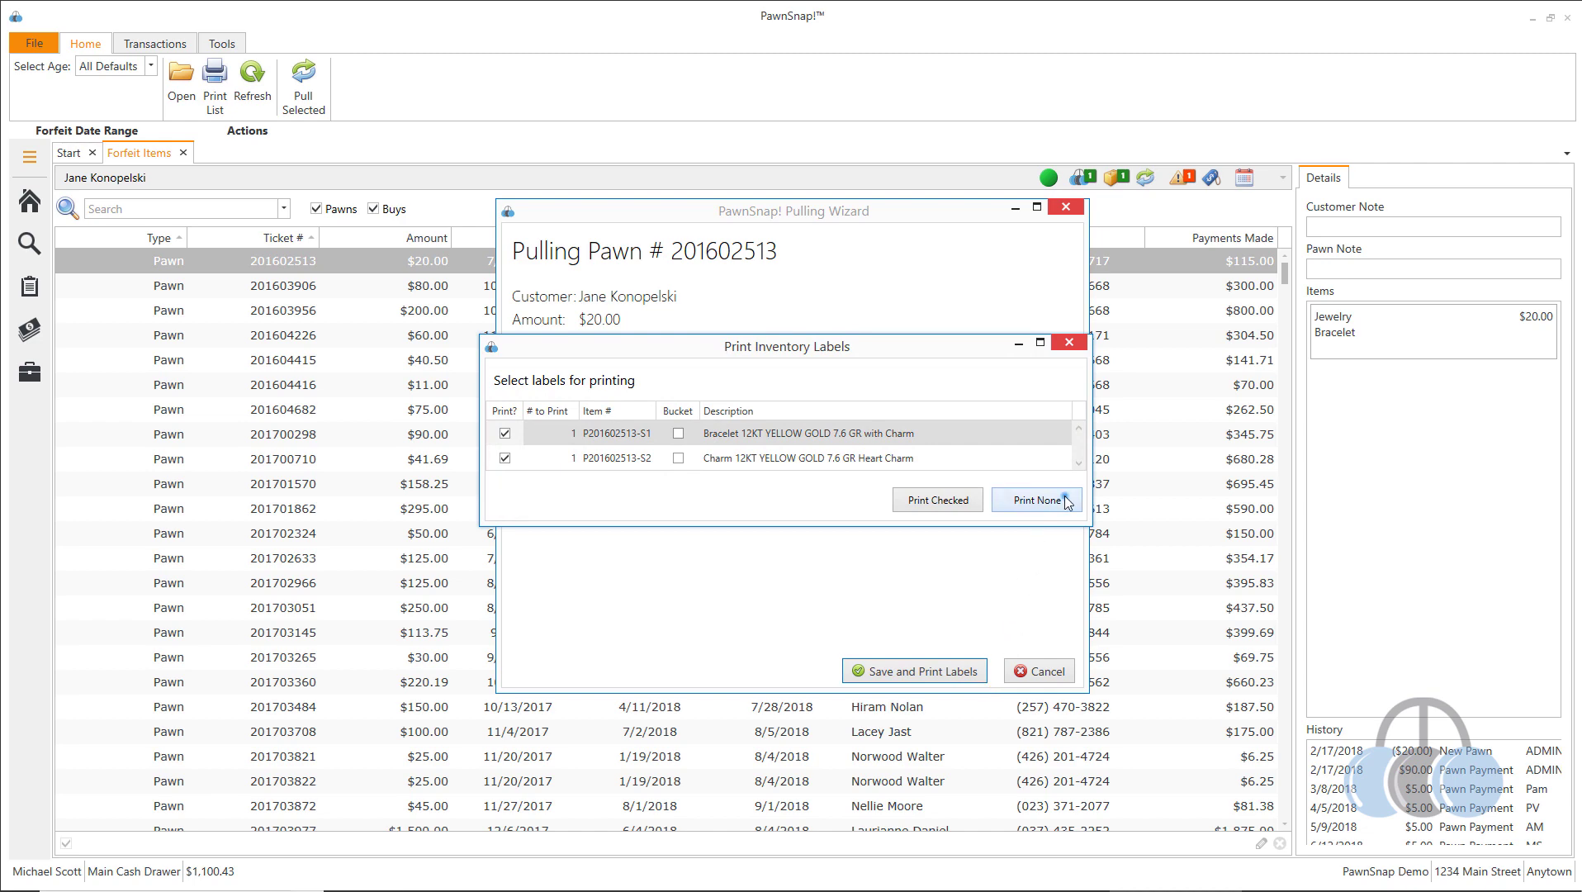
pyautogui.click(1049, 504)
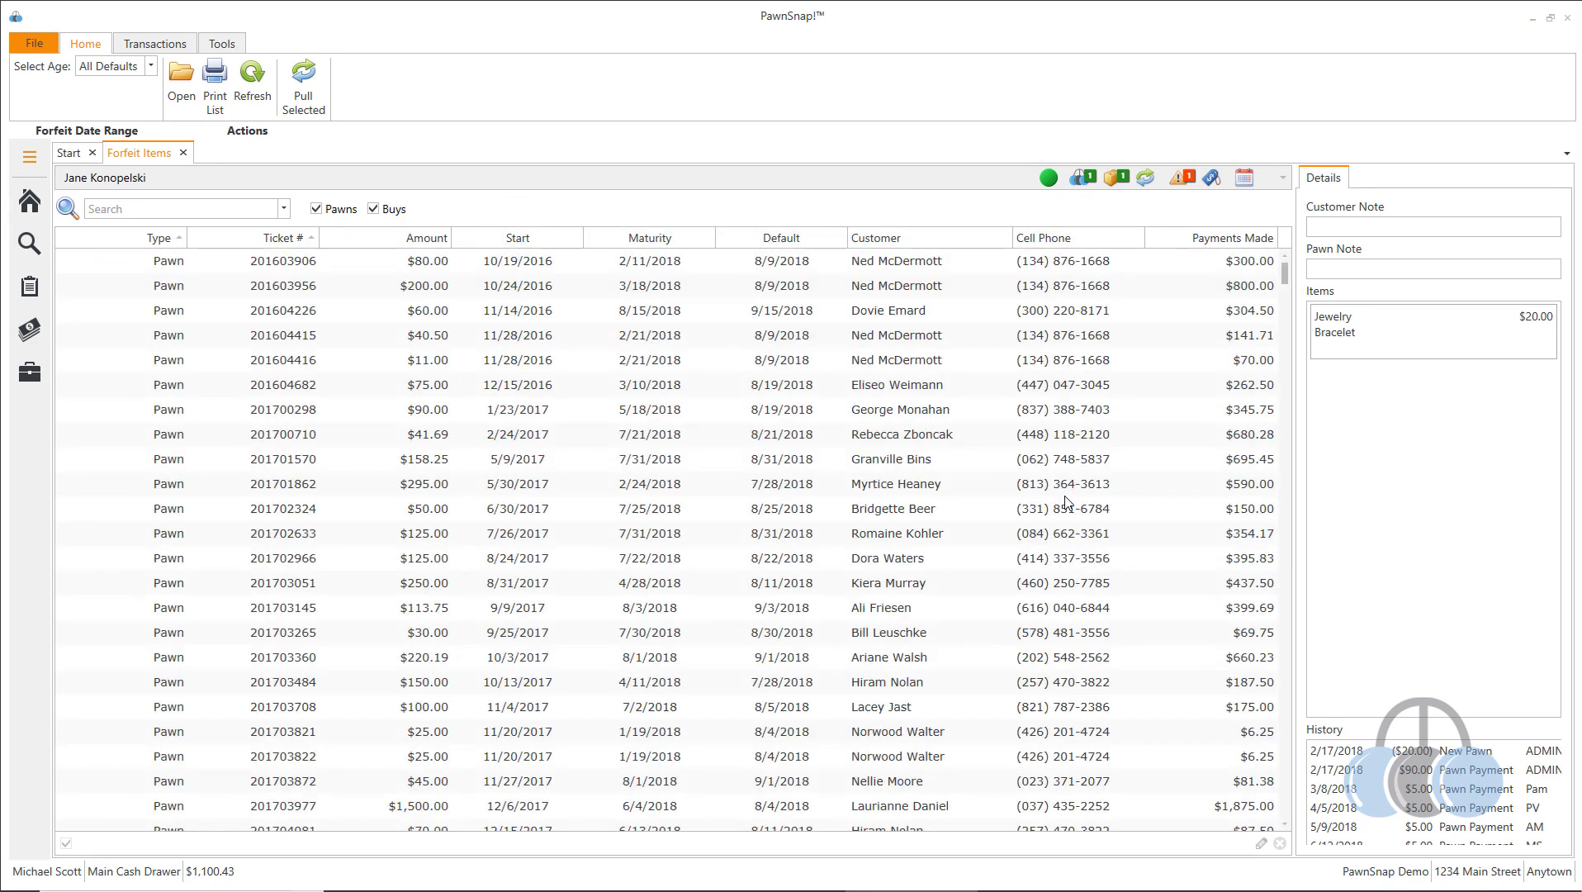